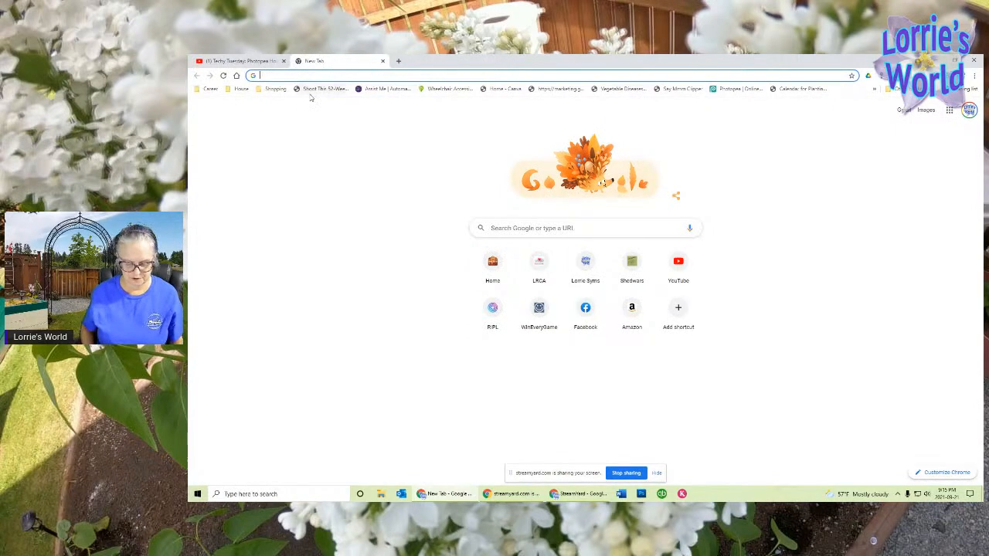
Step: Open the Photopea online editor at photopea.com
type("photopea")
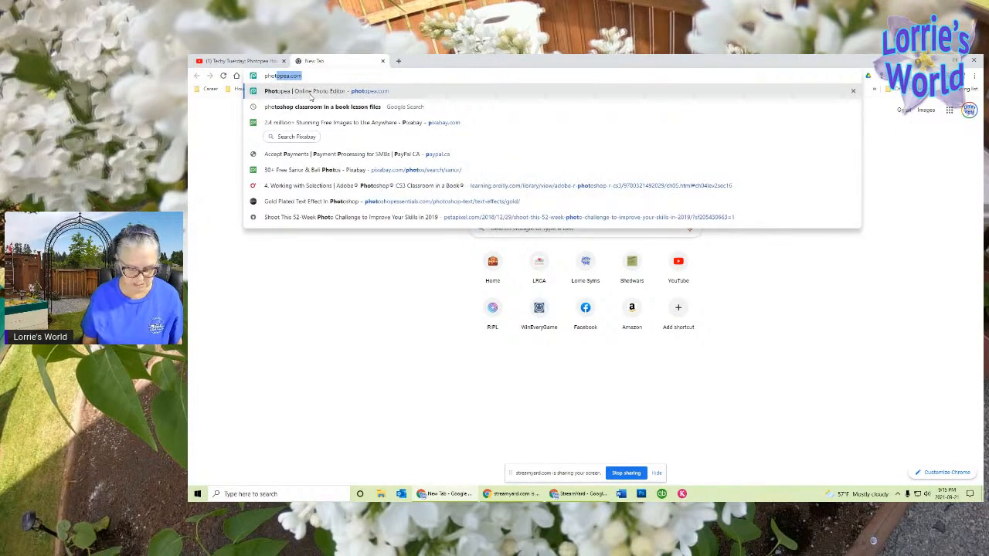
type(".com")
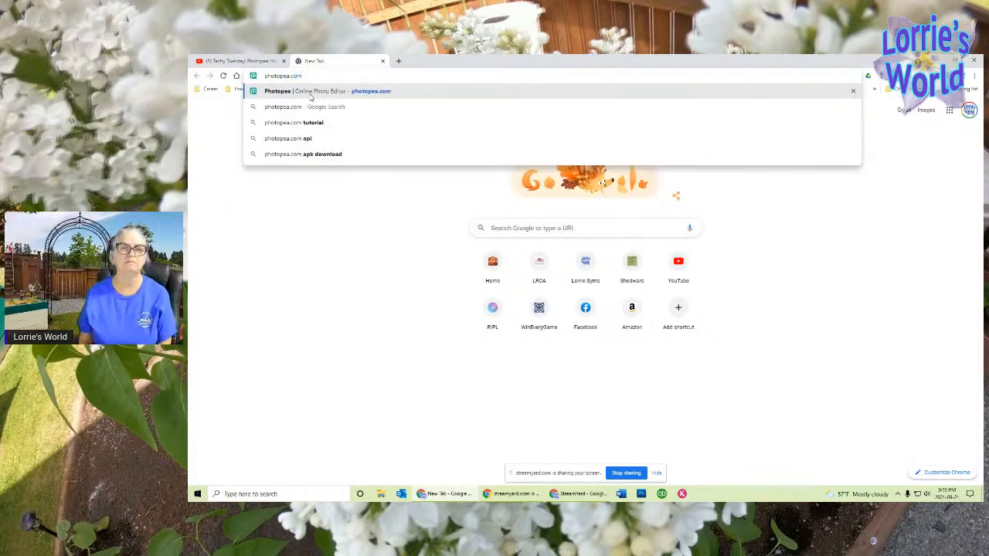
key("Return")
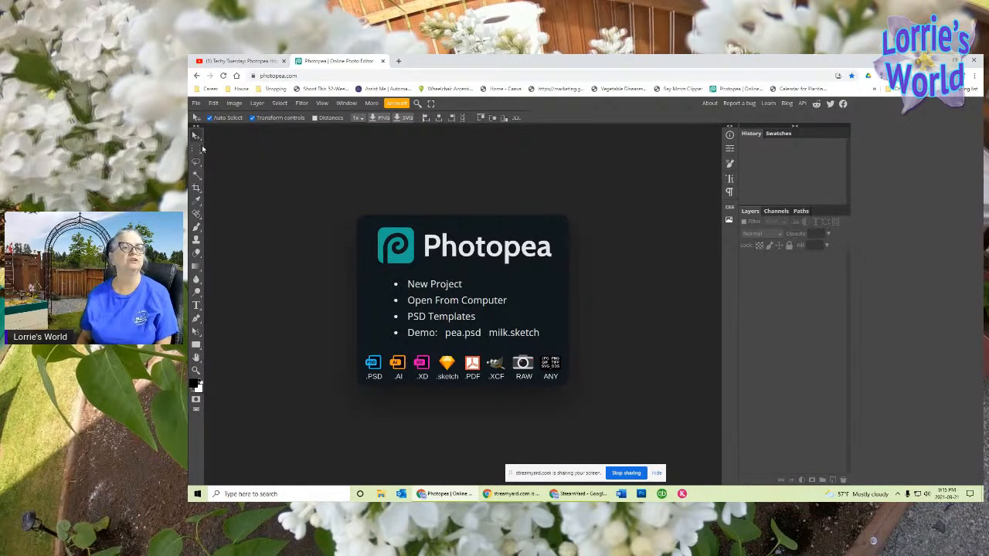
mouse_move(200, 153)
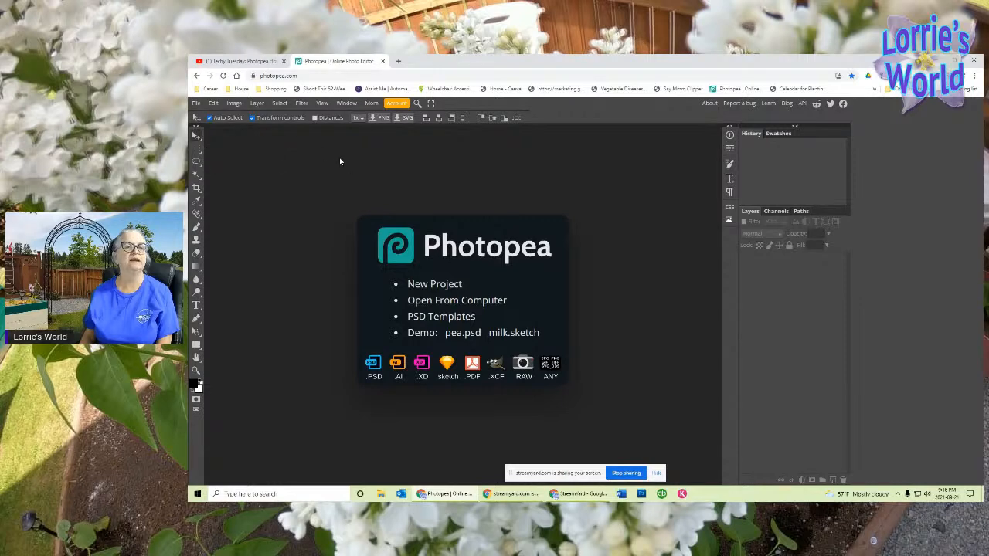
left_click(196, 164)
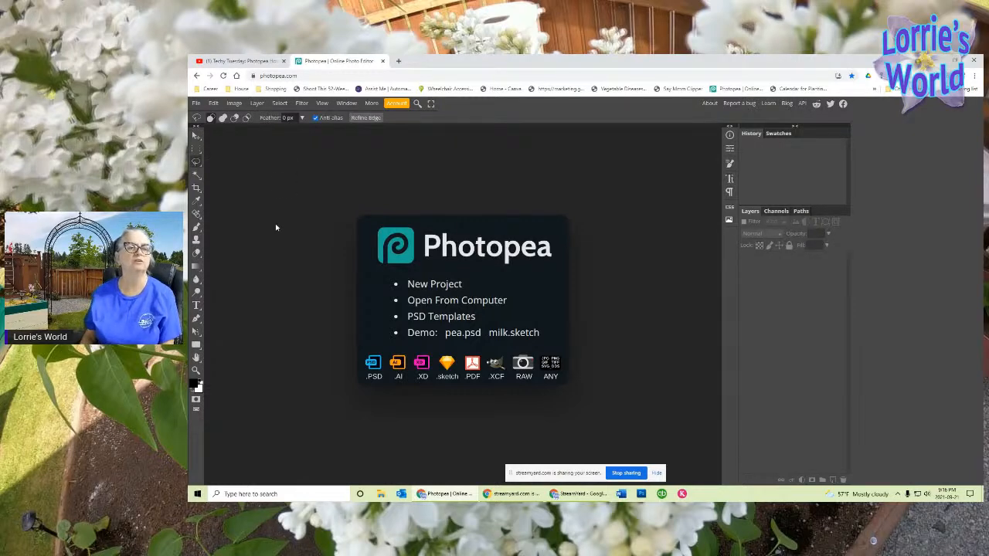
left_click(197, 176)
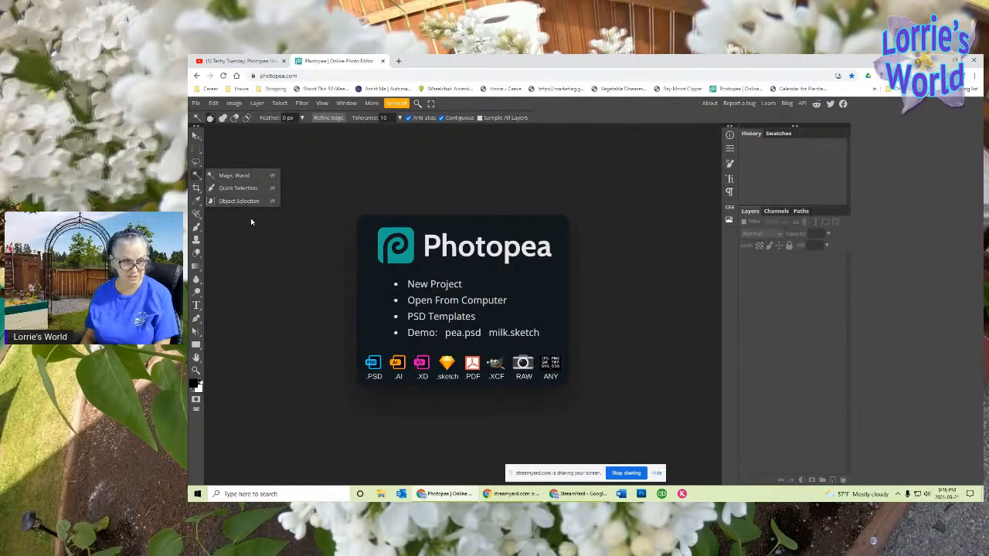
left_click(266, 244)
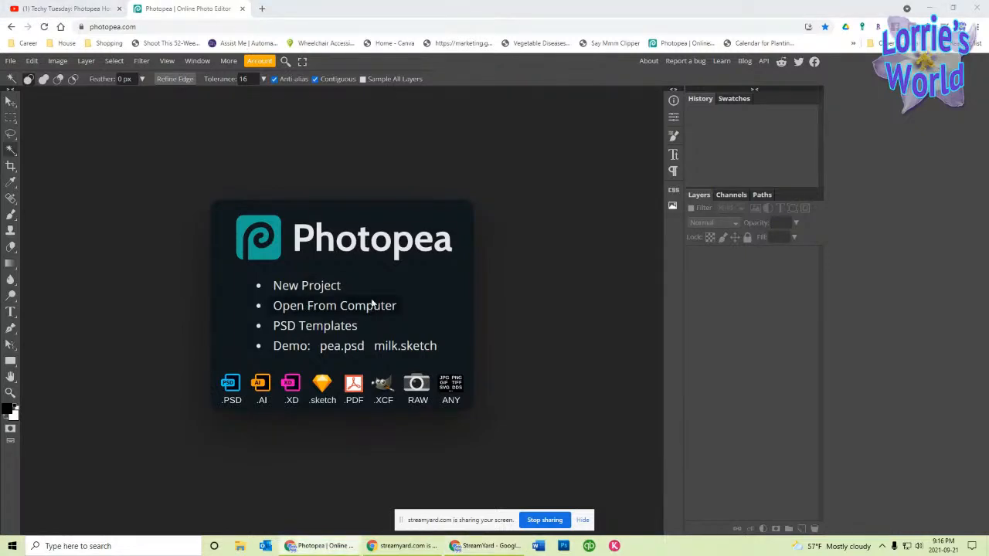
Step: Open the images les 1 and les 1a from the CS3 folder inside Photoshop Lessons on the Seagate Expansion Drive
left_click(335, 304)
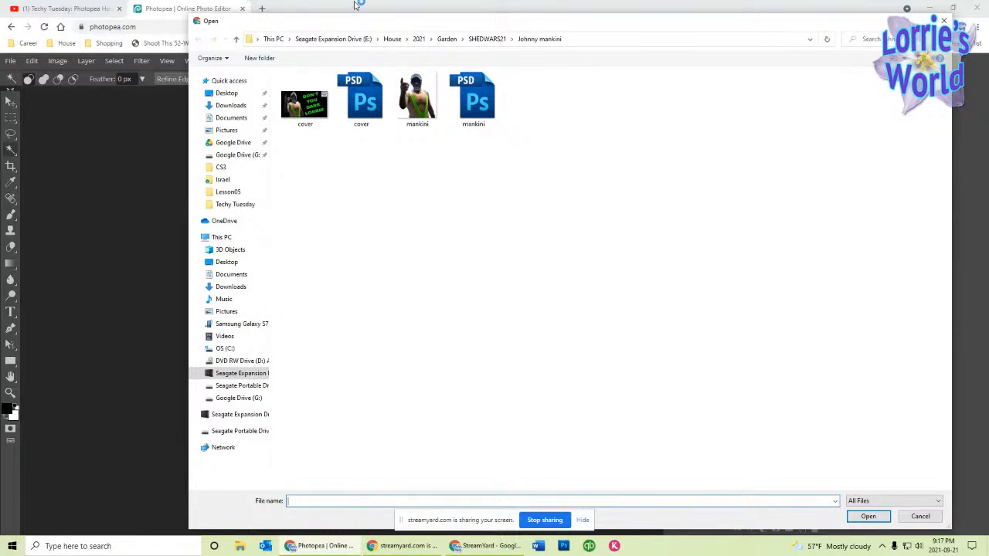
left_click(331, 39)
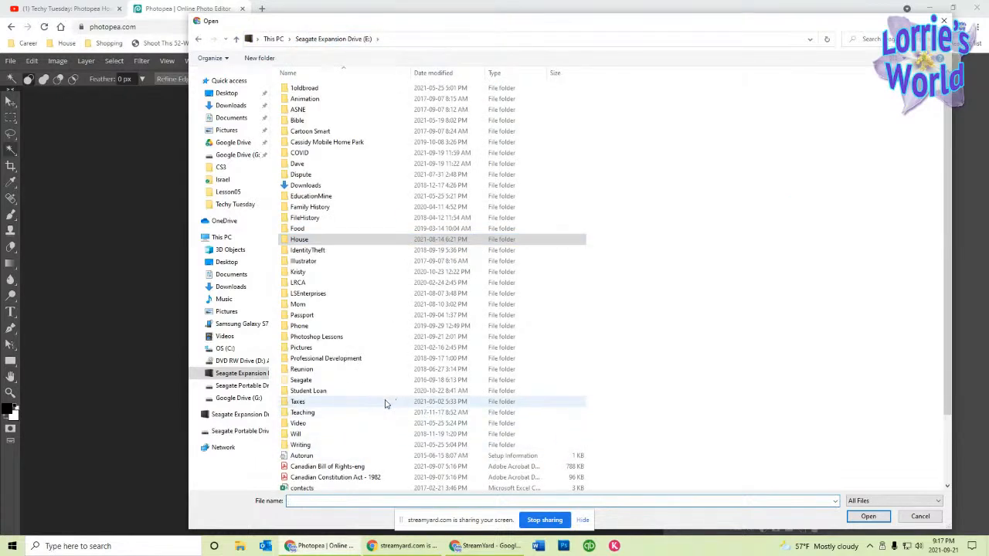
double_click(316, 337)
left_click(296, 90)
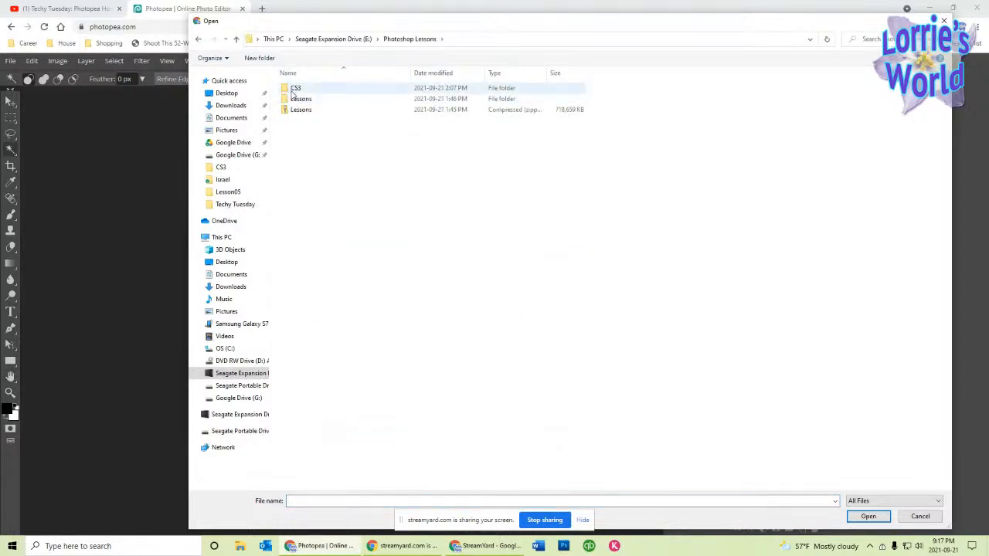
double_click(287, 91)
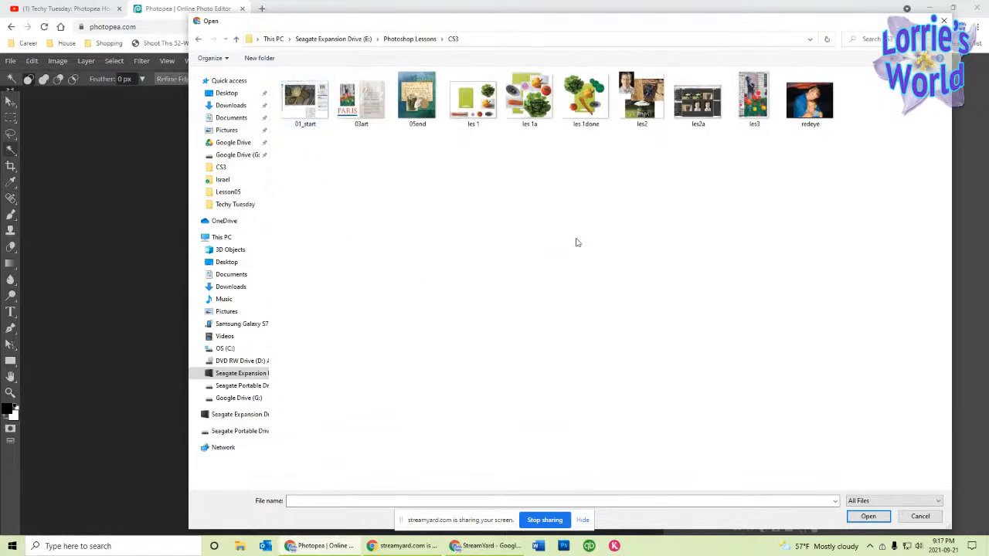
left_click(471, 98)
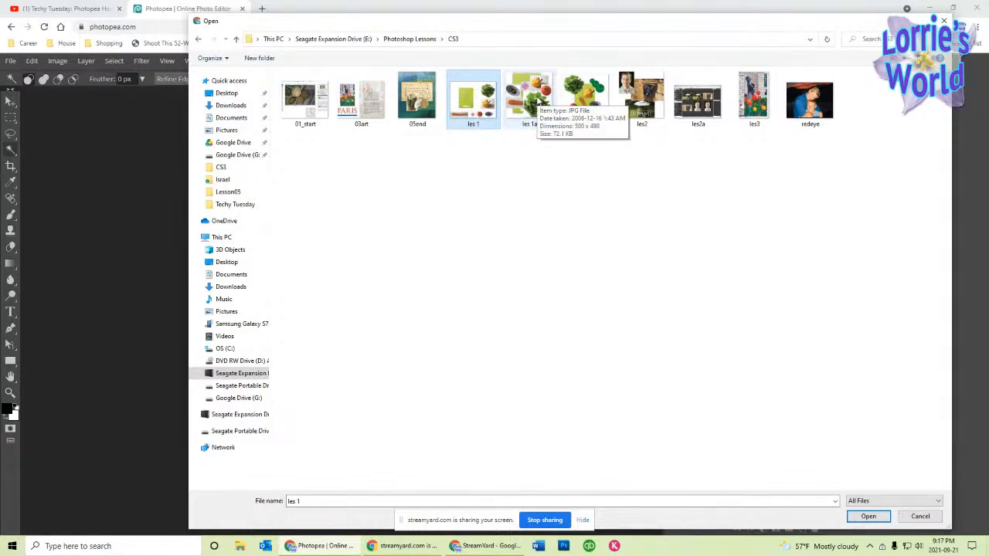
left_click(539, 100, "ctrl")
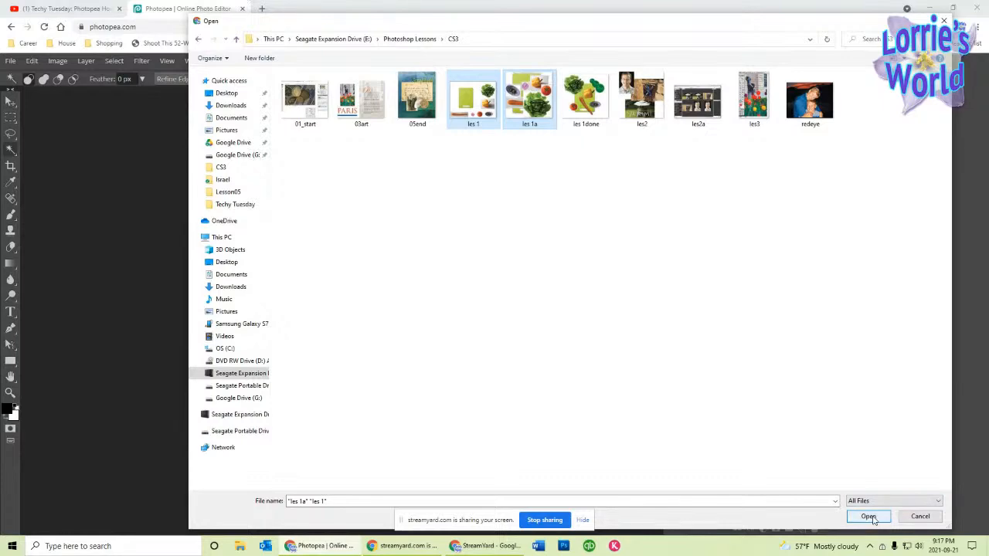
left_click(868, 517)
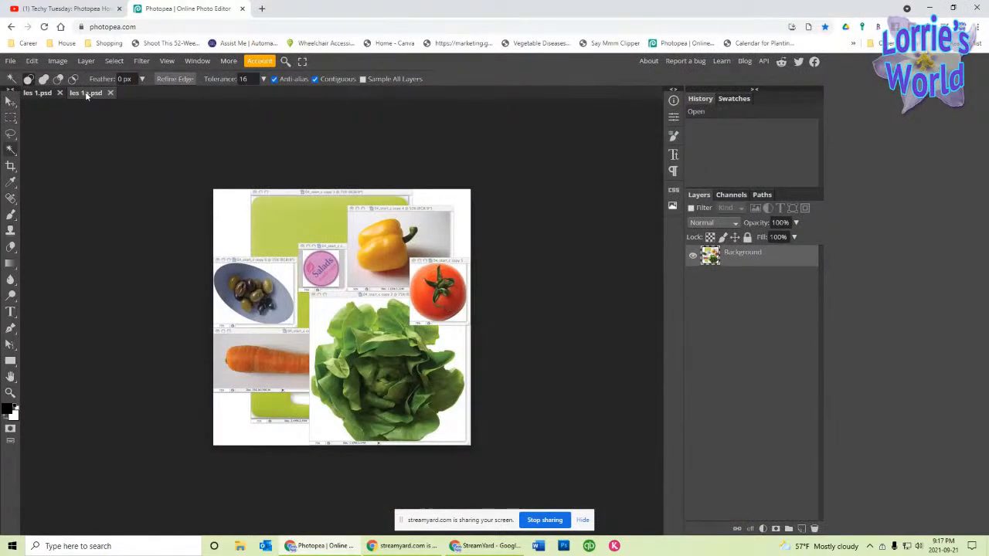
Step: In the les 1a image, select the tomato's red skin with the Magic Wand at tolerance 100, adding the missed areas
left_click(43, 93)
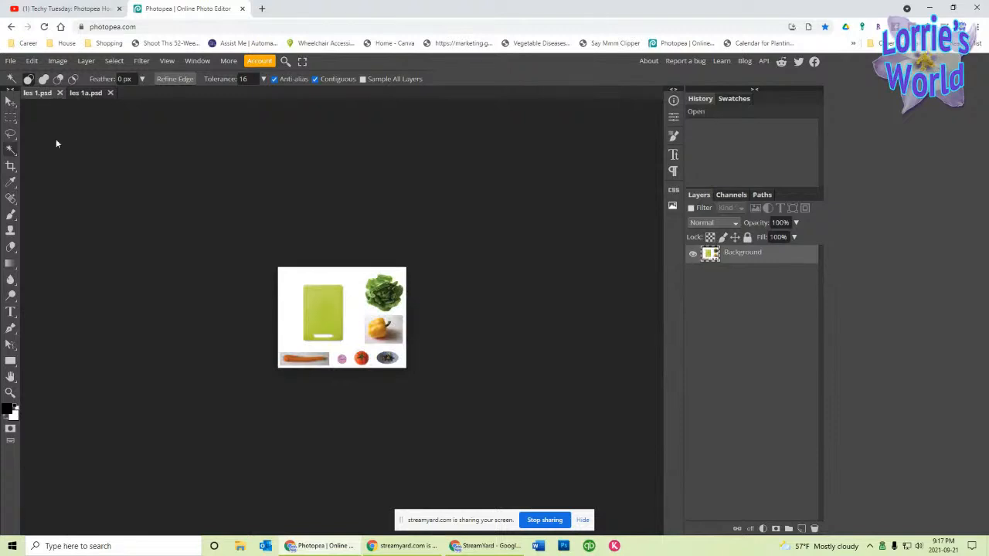
left_click(81, 92)
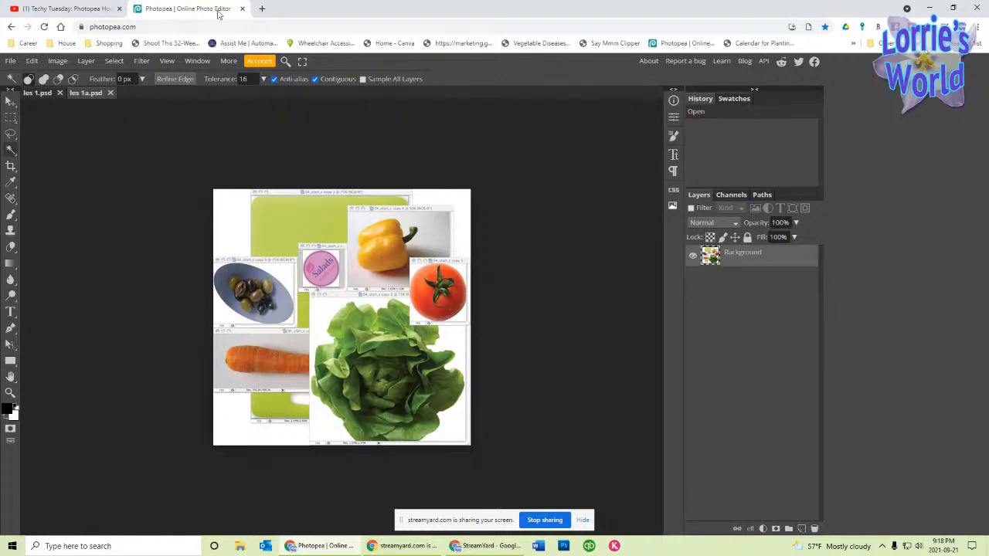
left_click(9, 152)
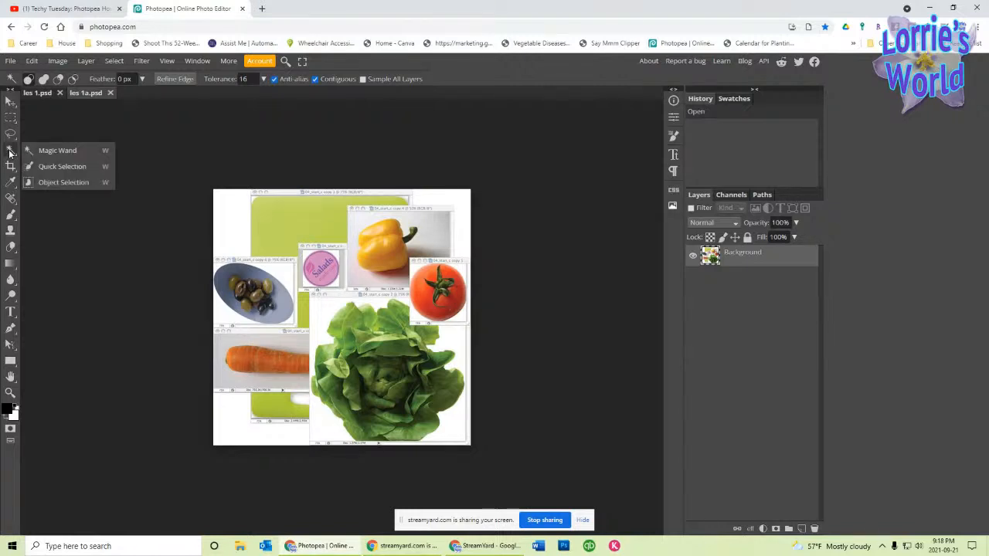
left_click(69, 147)
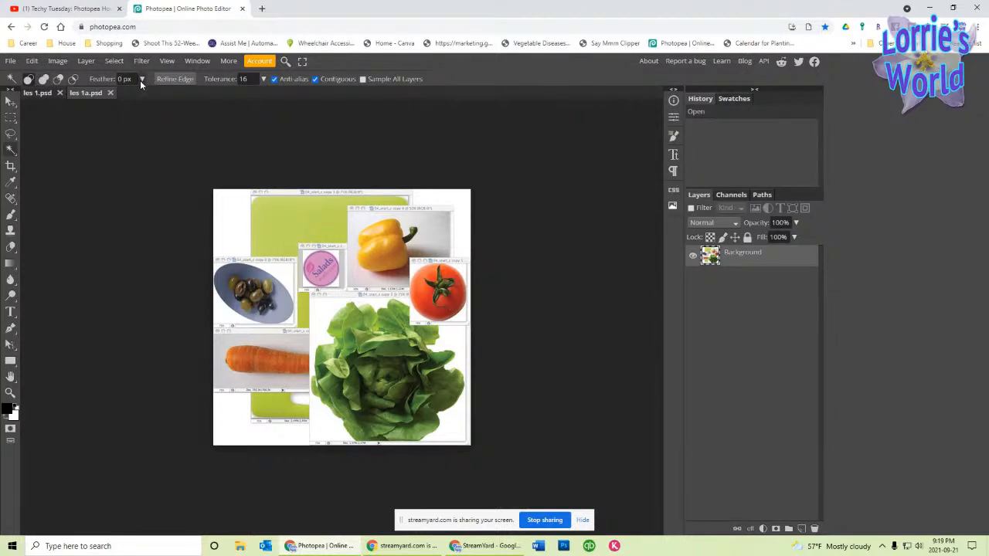
left_click(252, 78)
type("1")
left_click(425, 294)
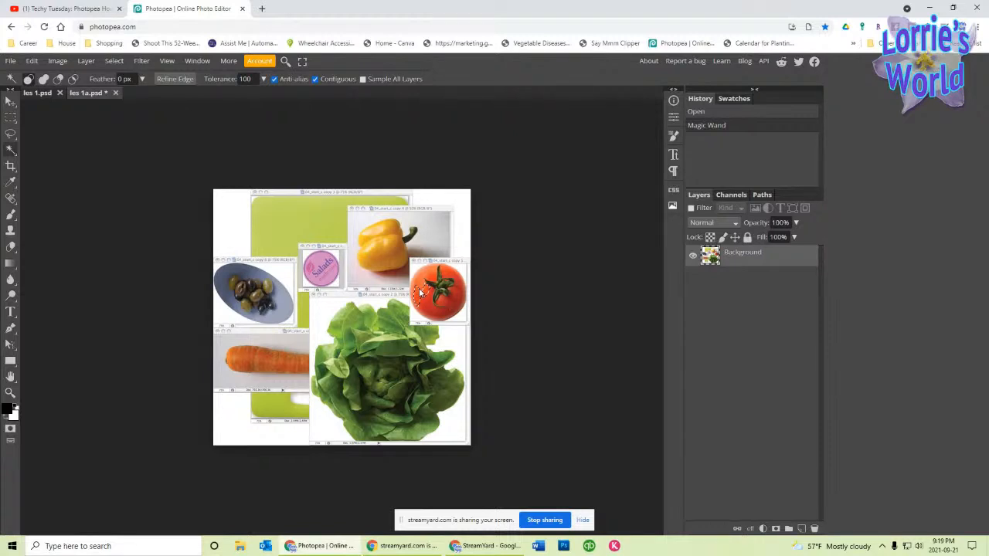
key("shift")
left_click(430, 274, "shift")
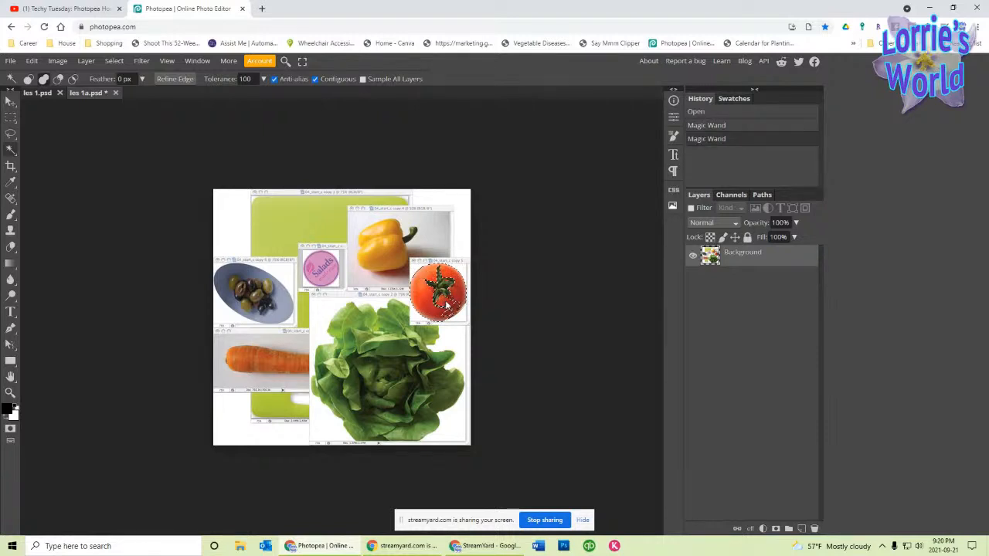
left_click(446, 305, "shift")
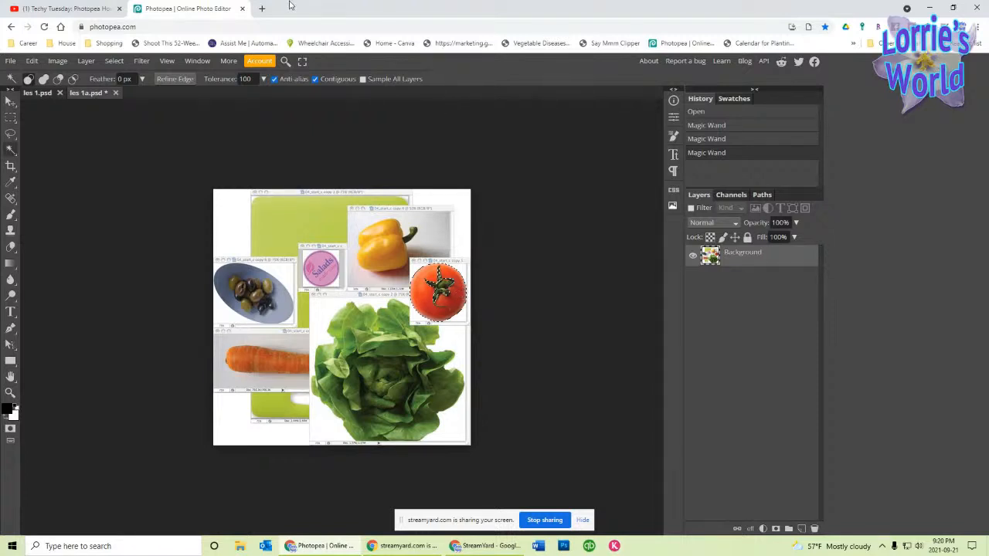
Step: Test moving the selected tomato and add its green stem to the selection with the Magic Wand
left_click(10, 103)
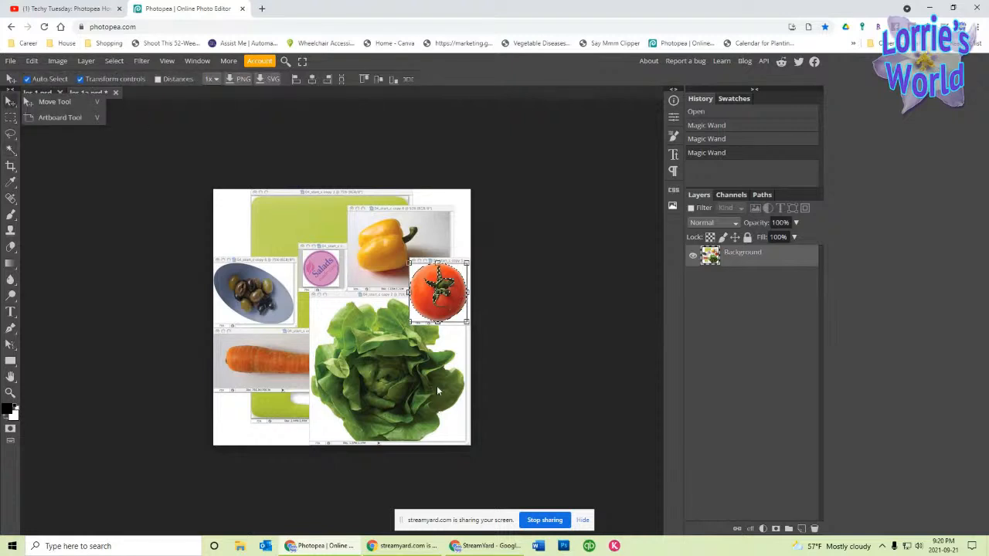
mouse_move(434, 309)
left_mouse_down()
mouse_move(421, 326)
mouse_move(319, 322)
mouse_move(258, 236)
mouse_move(446, 294)
mouse_move(432, 303)
left_mouse_up()
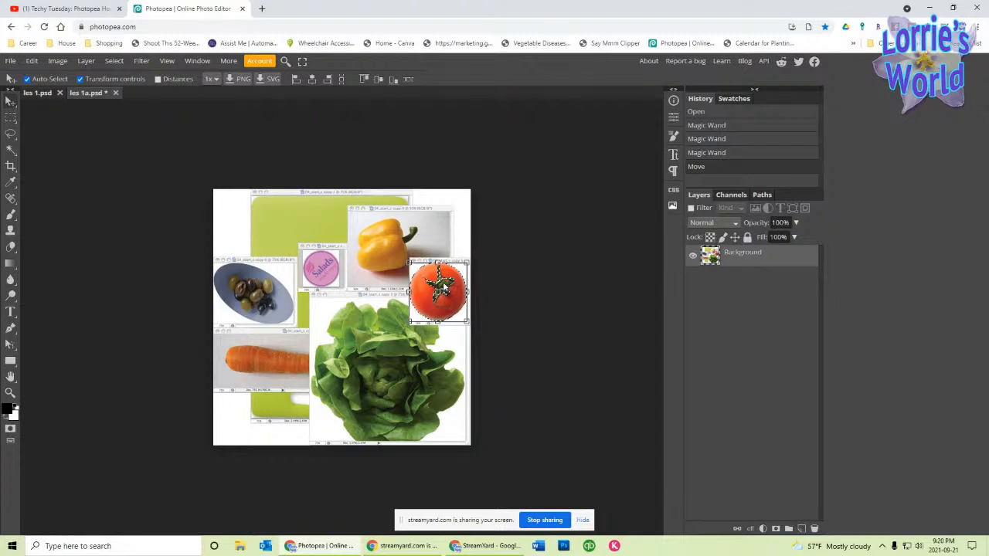
left_click(14, 150)
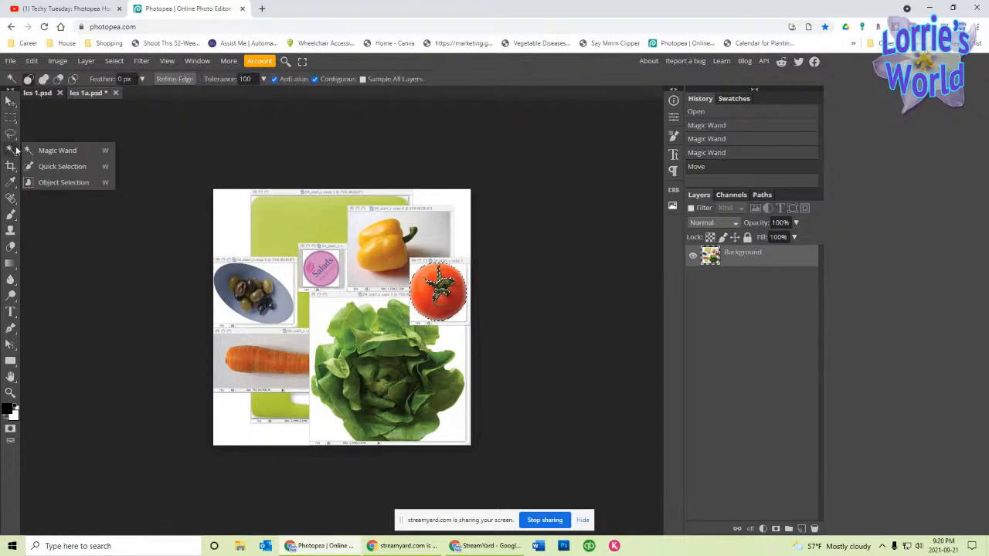
left_click(76, 150)
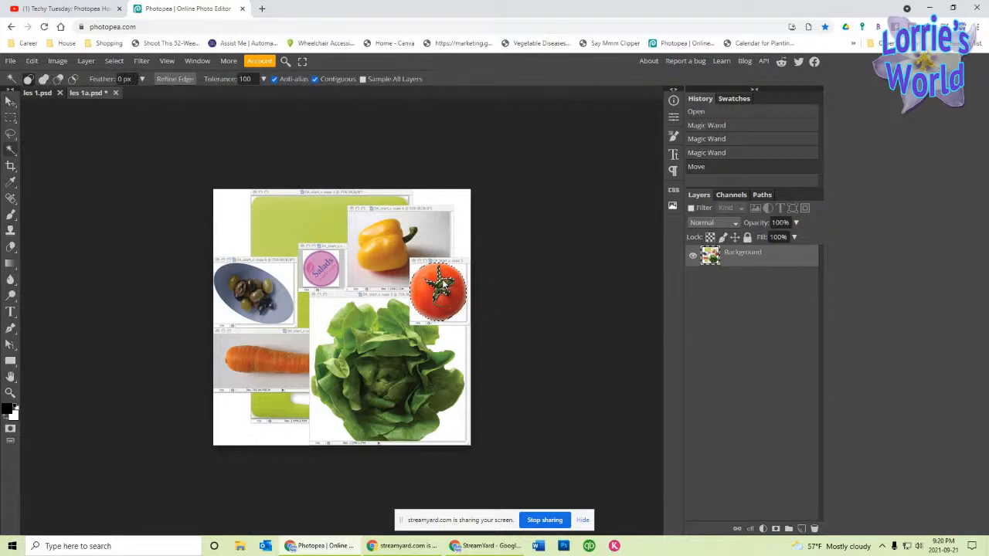
key("shift")
left_click(443, 290, "shift")
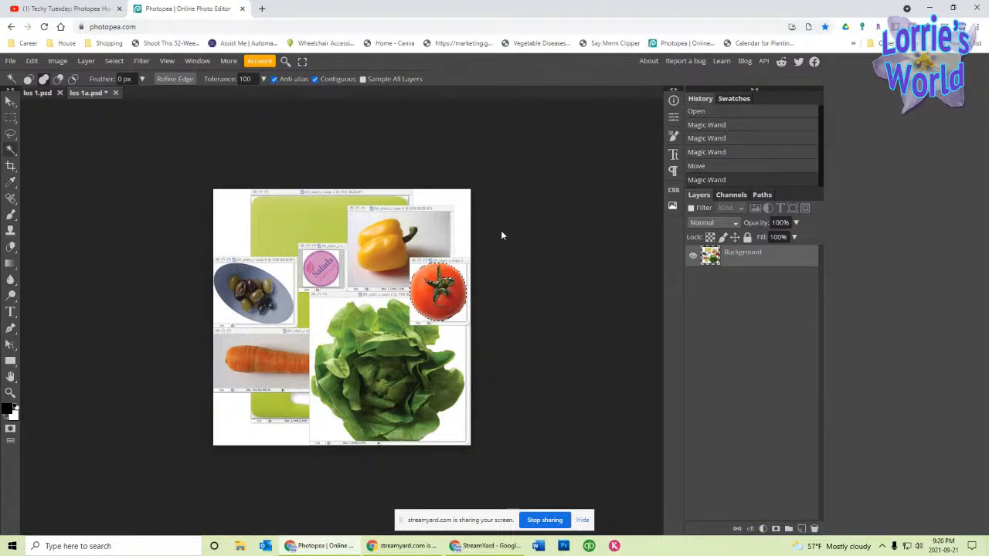
Step: Move the selected tomato onto the upper-left part of the green cutting board
left_click(10, 102)
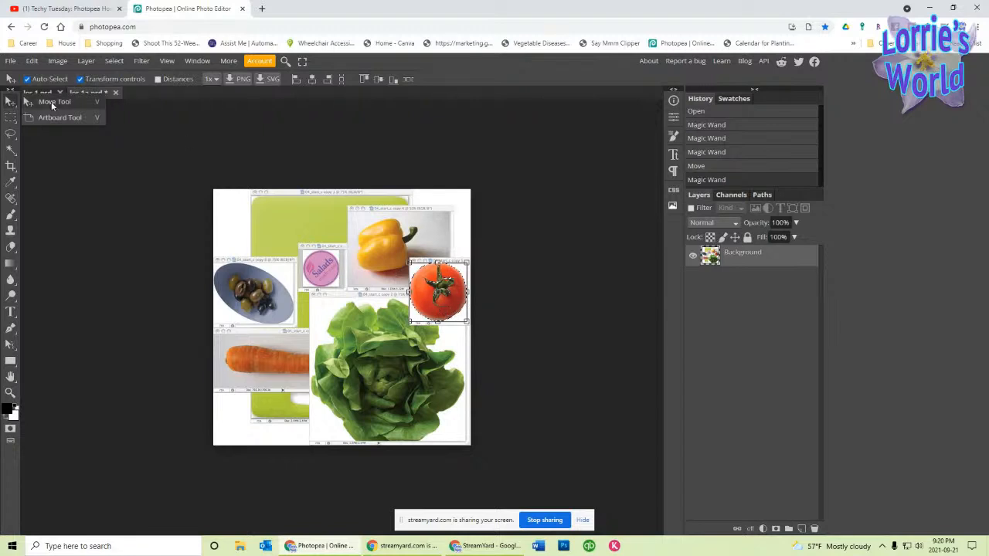
left_click_drag(432, 305, 278, 244)
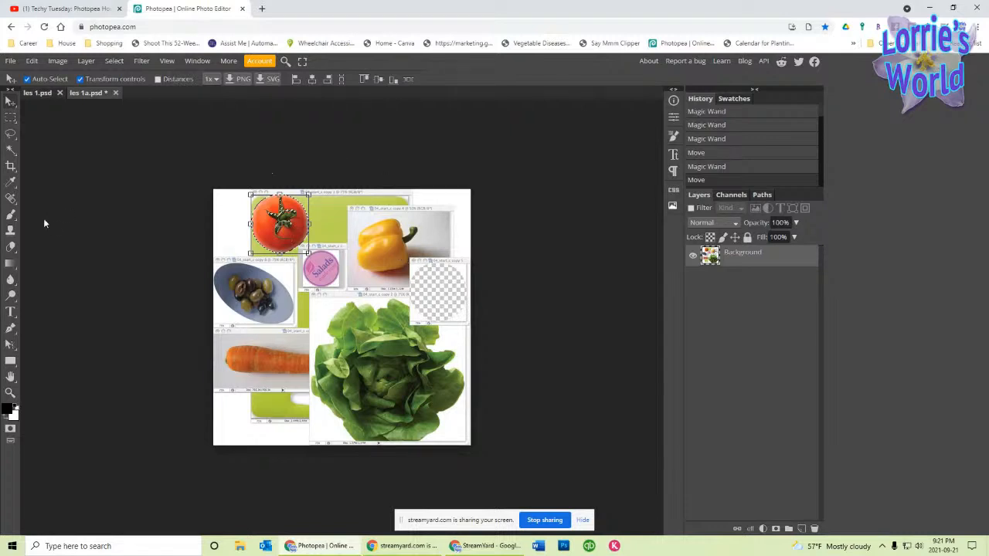
left_click(10, 120)
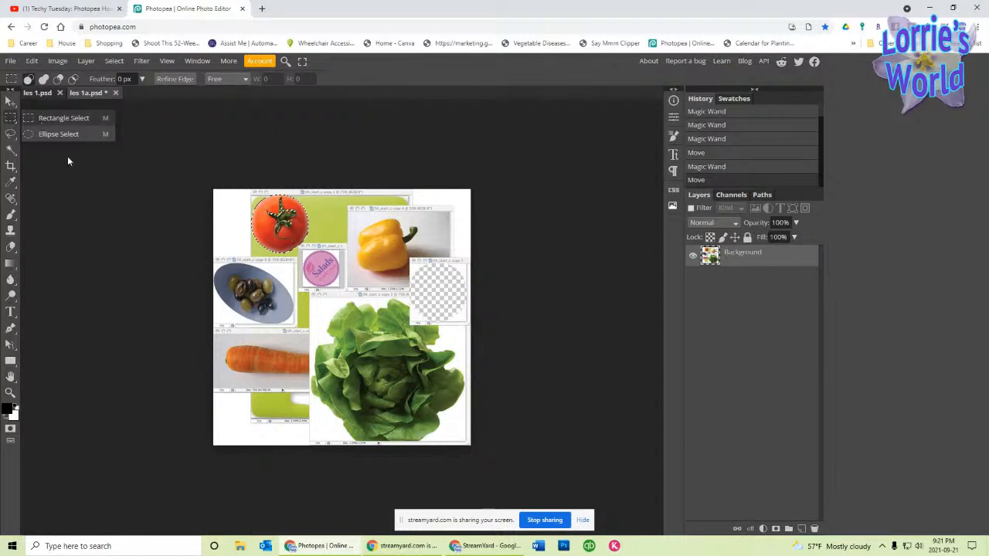
left_click(10, 101)
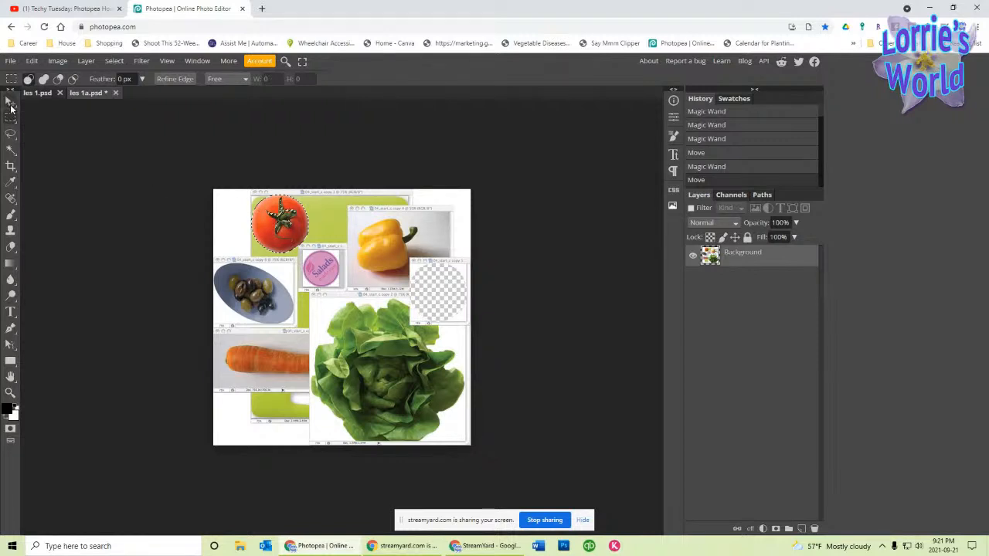
left_click(339, 219)
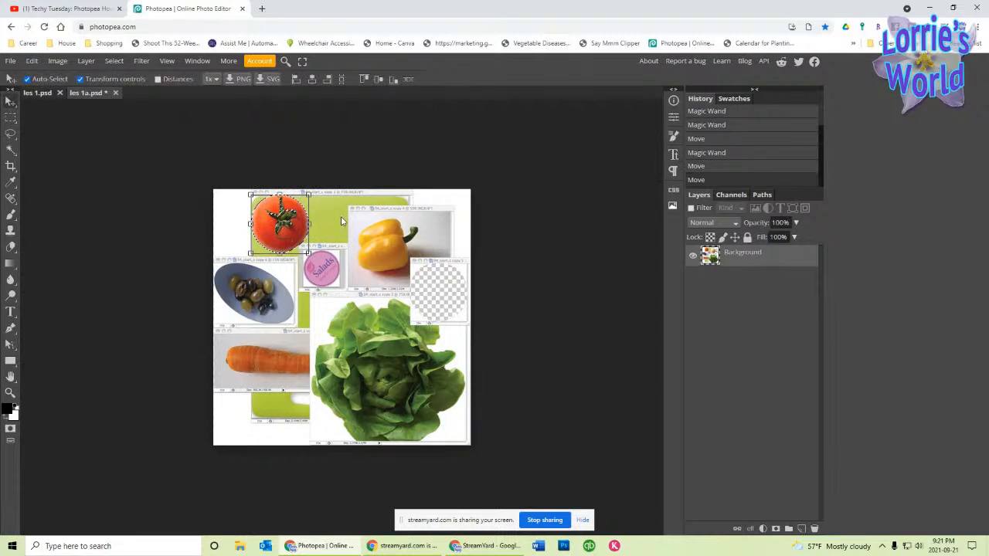
mouse_move(282, 227)
left_mouse_down()
mouse_move(301, 262)
mouse_move(443, 307)
mouse_move(322, 286)
mouse_move(241, 308)
mouse_move(384, 394)
mouse_move(330, 228)
mouse_move(310, 258)
mouse_move(251, 257)
mouse_move(275, 223)
mouse_move(277, 234)
left_mouse_up()
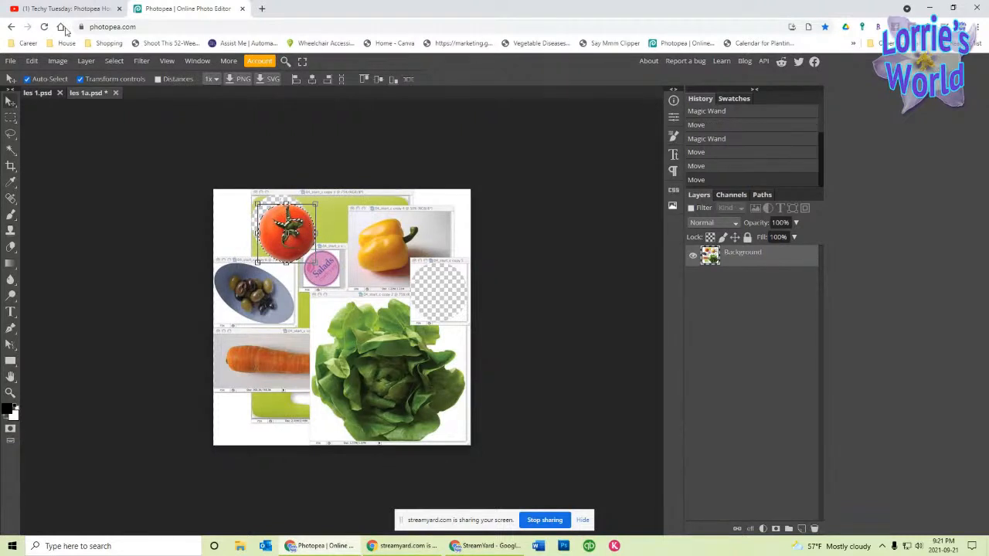
Step: Cut the selected tomato and paste it onto its own layer, allowing the site clipboard access
left_click(31, 62)
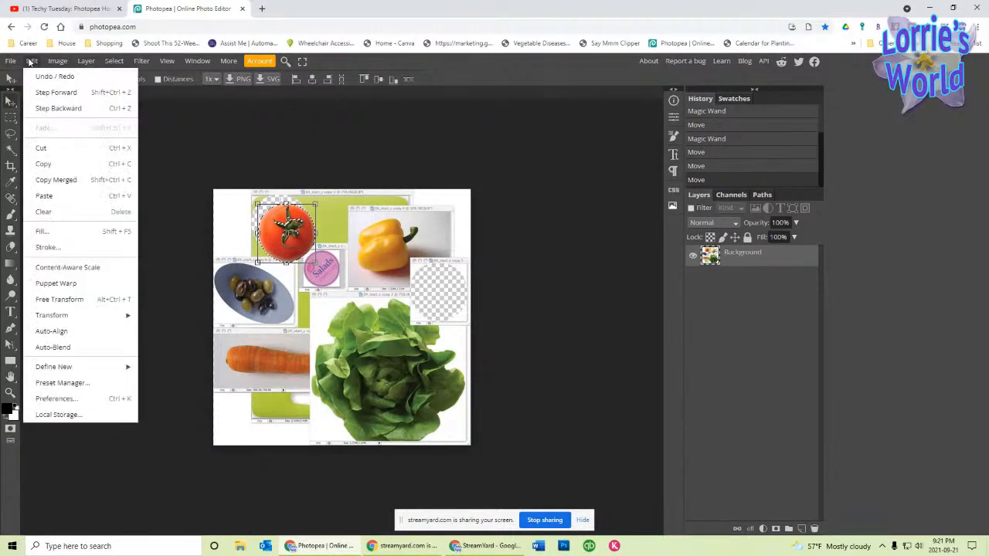
left_click(51, 147)
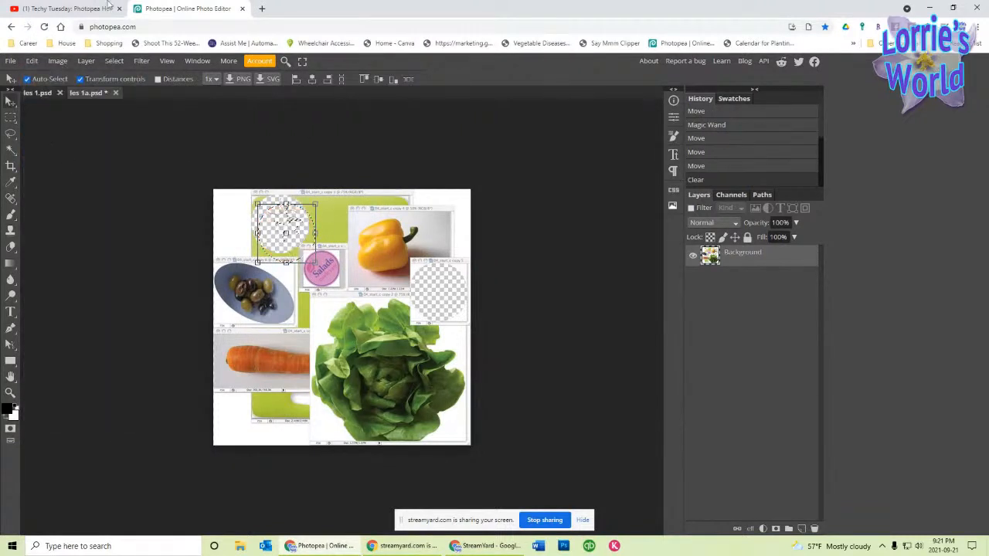
left_click(31, 61)
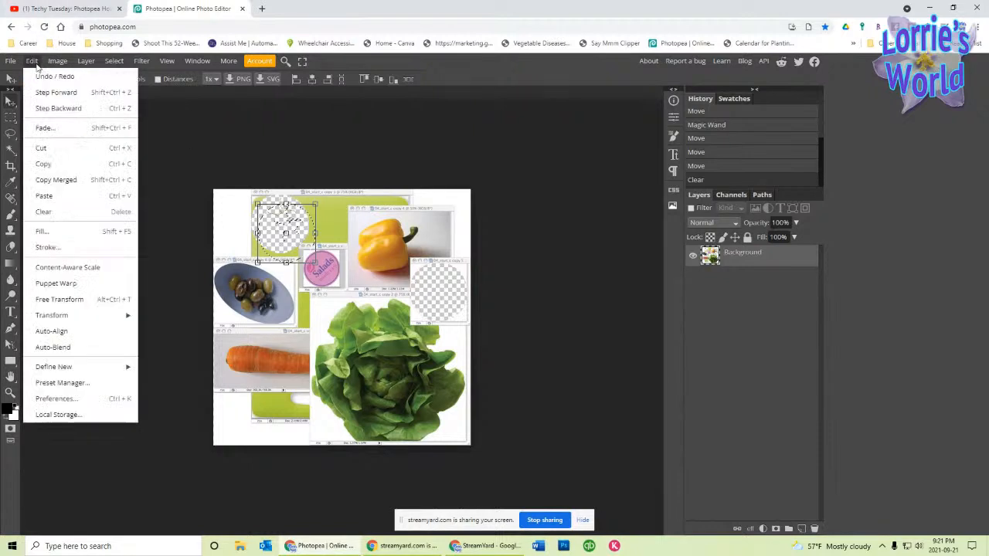
left_click(75, 204)
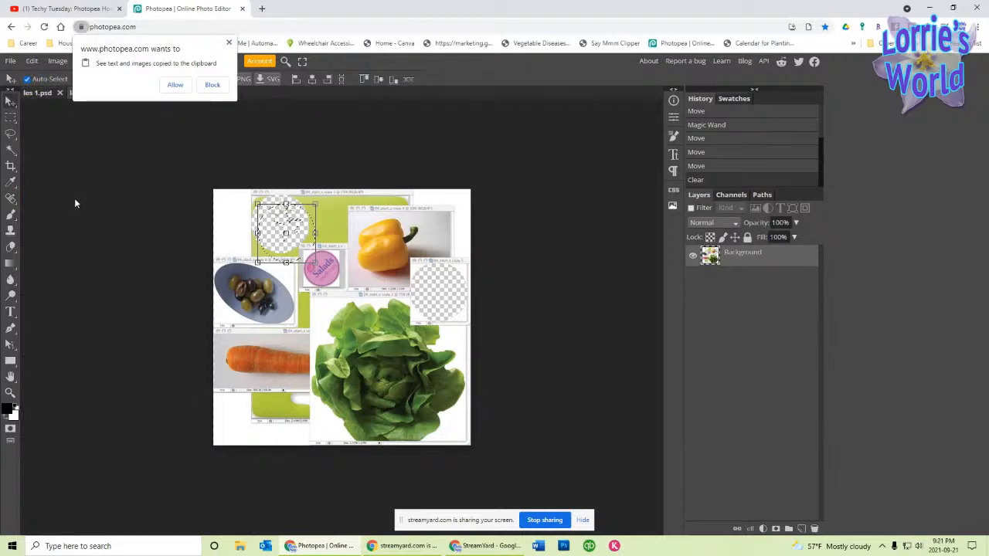
left_click(175, 91)
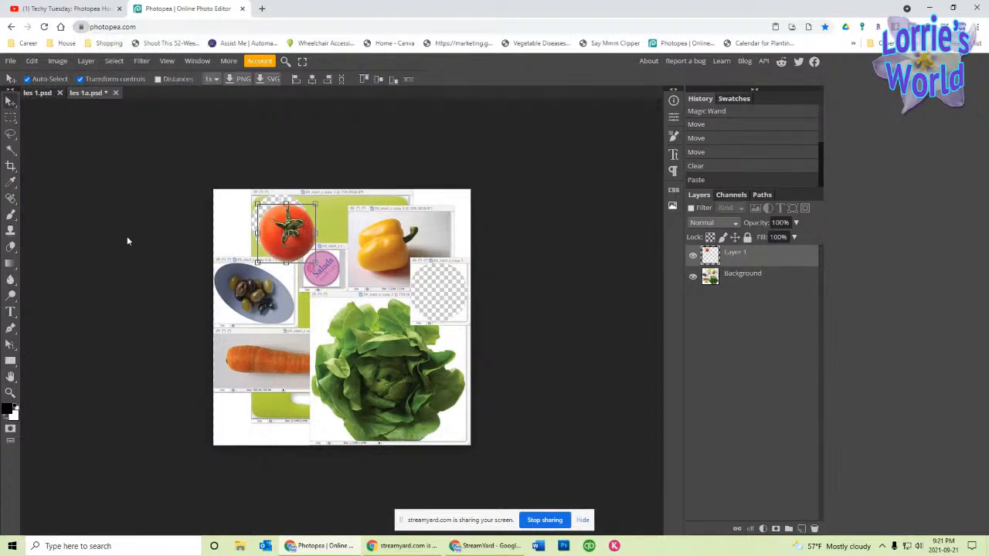
Step: Test moving the pasted tomato, place it over the transparent hole in the cutting board's upper-left corner, and nudge the Background slightly upward
left_click_drag(294, 243, 323, 296)
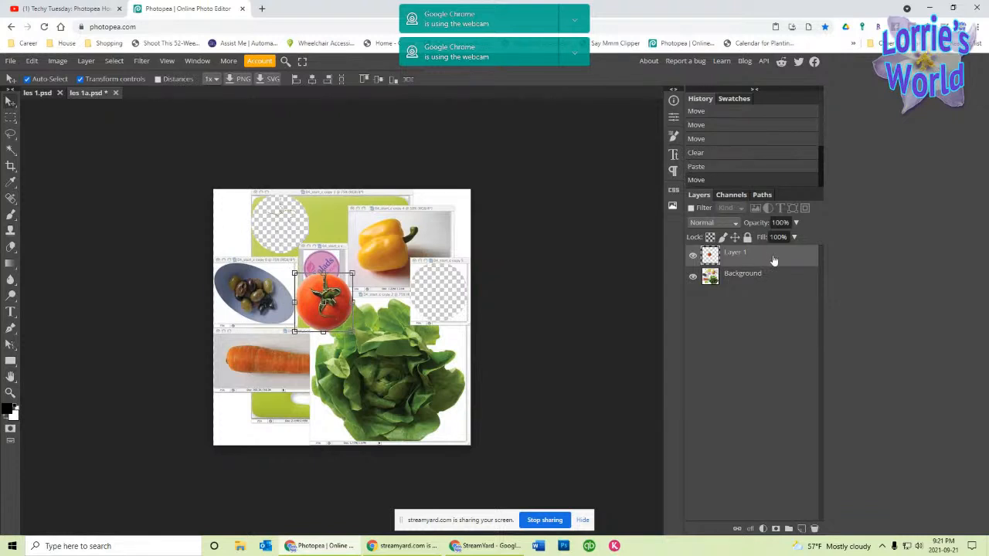
left_click_drag(328, 312, 282, 232)
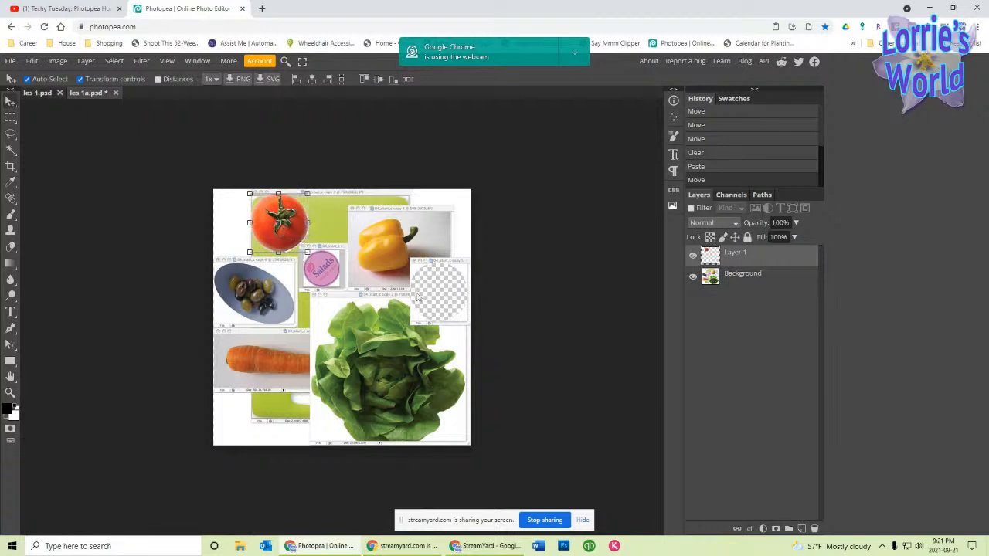
mouse_move(402, 261)
left_mouse_down()
mouse_move(398, 329)
mouse_move(428, 222)
mouse_move(418, 264)
left_mouse_up()
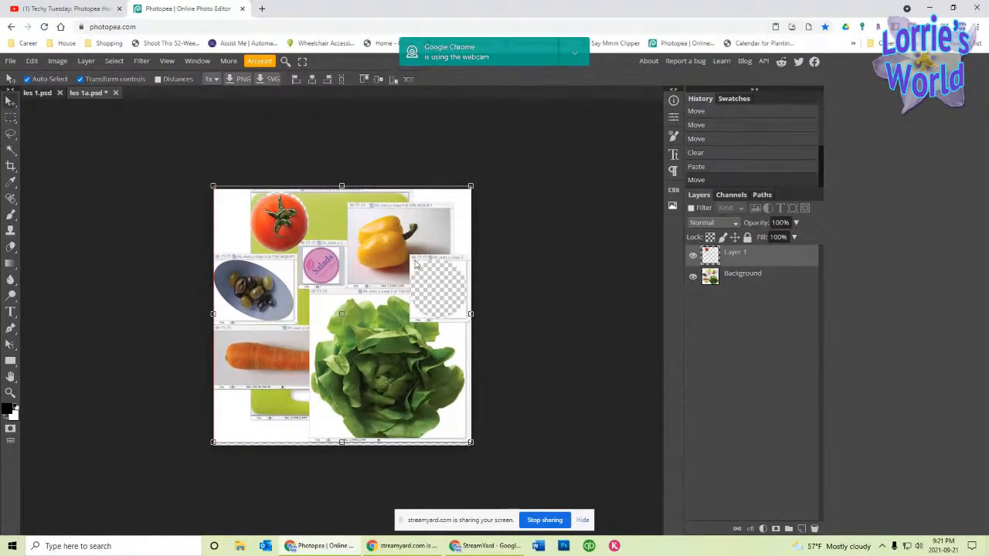
left_click(418, 264)
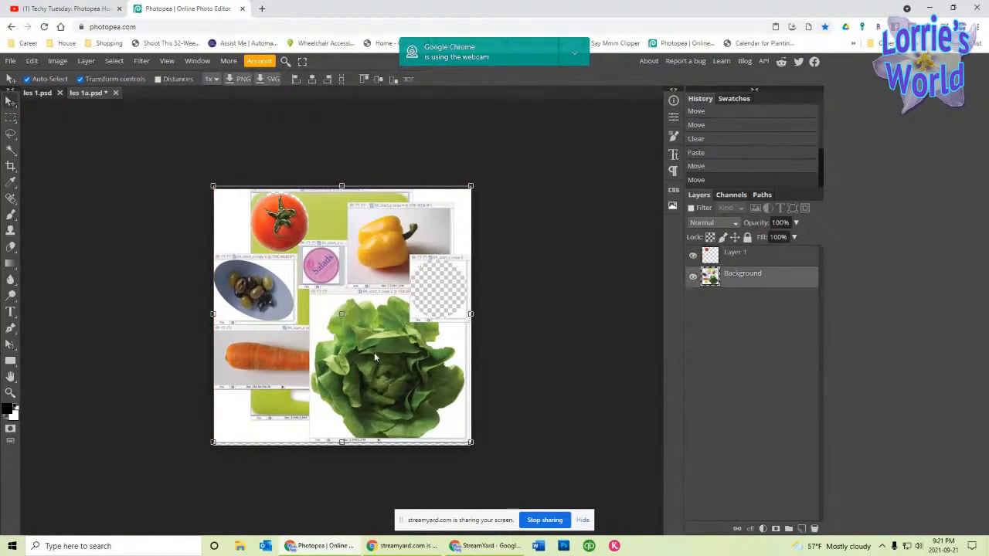
Step: Draw an elliptical selection around the bowl of olives on the Background layer
left_click(11, 118)
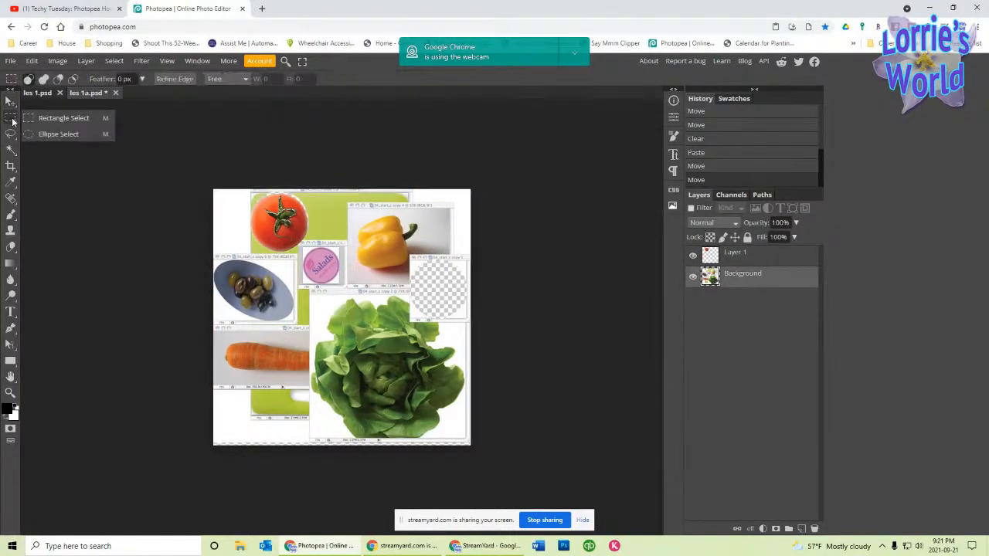
left_click(62, 134)
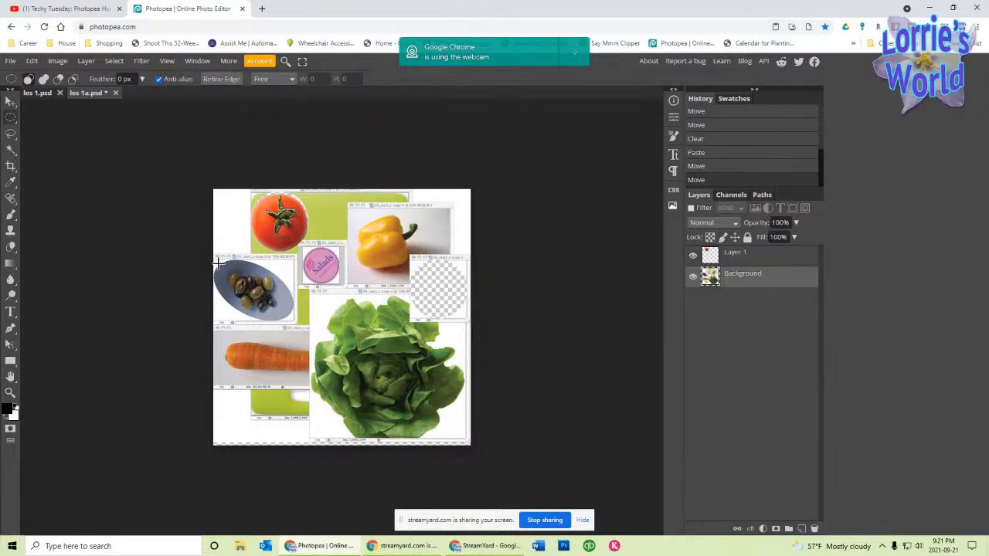
left_click_drag(214, 260, 308, 310)
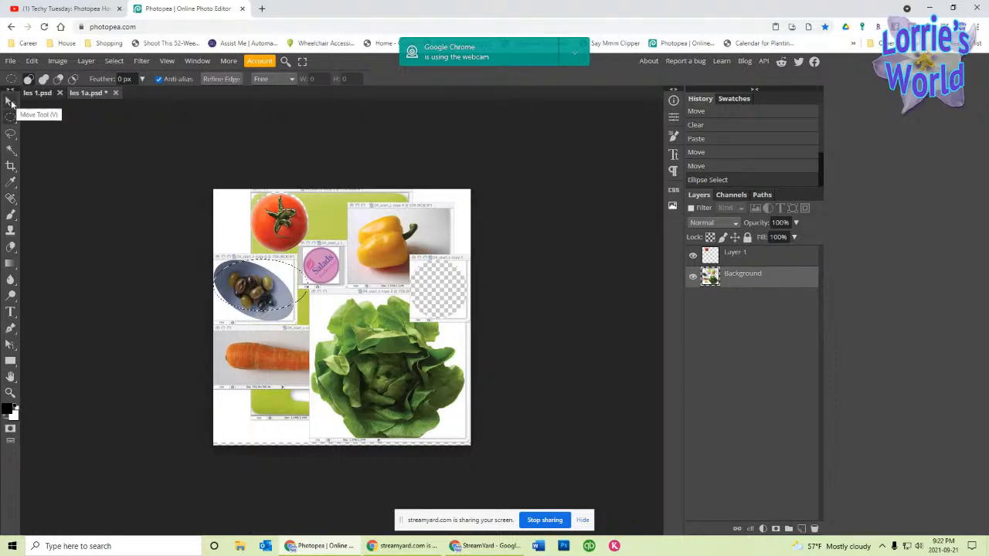
left_click(11, 102)
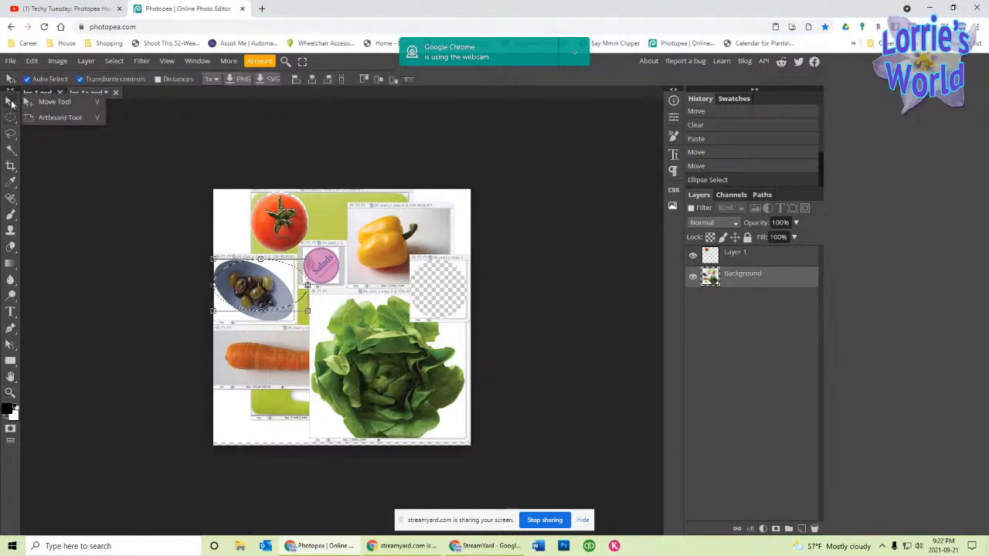
left_click(69, 118)
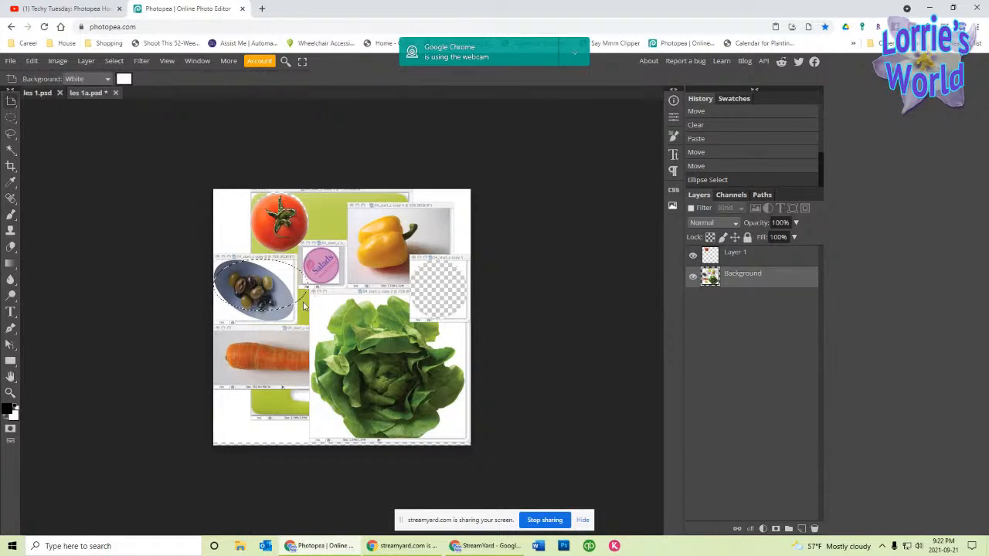
left_click_drag(306, 291, 309, 292)
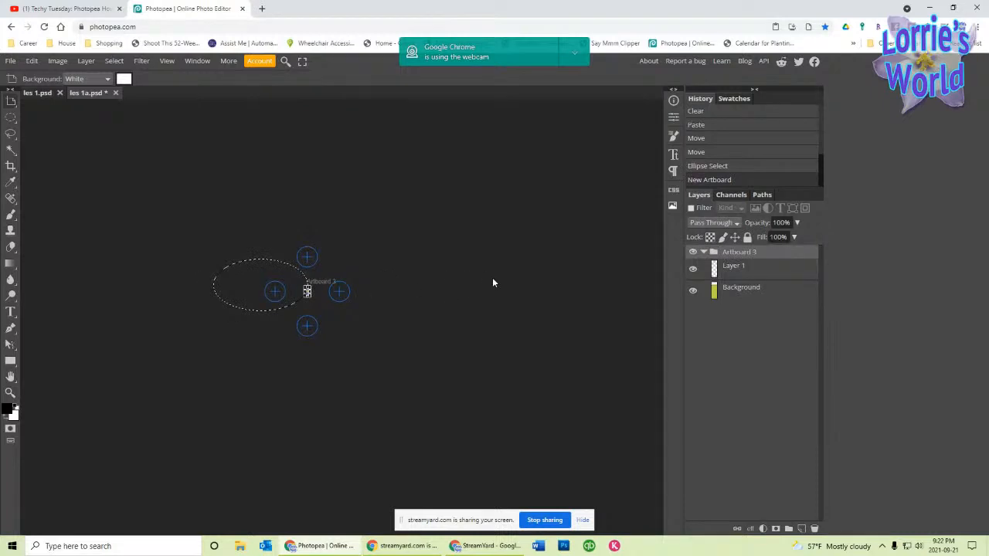
left_click(30, 61)
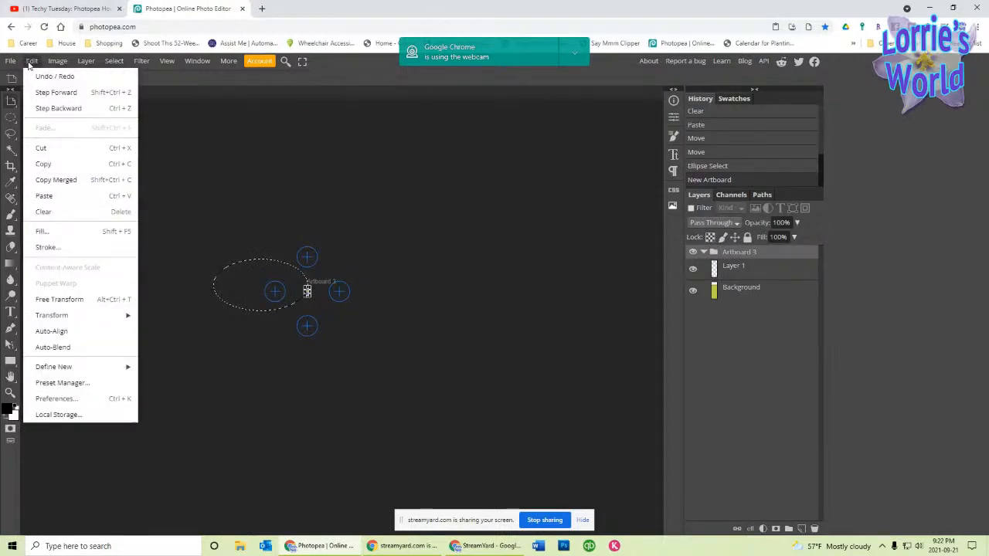
left_click(45, 79)
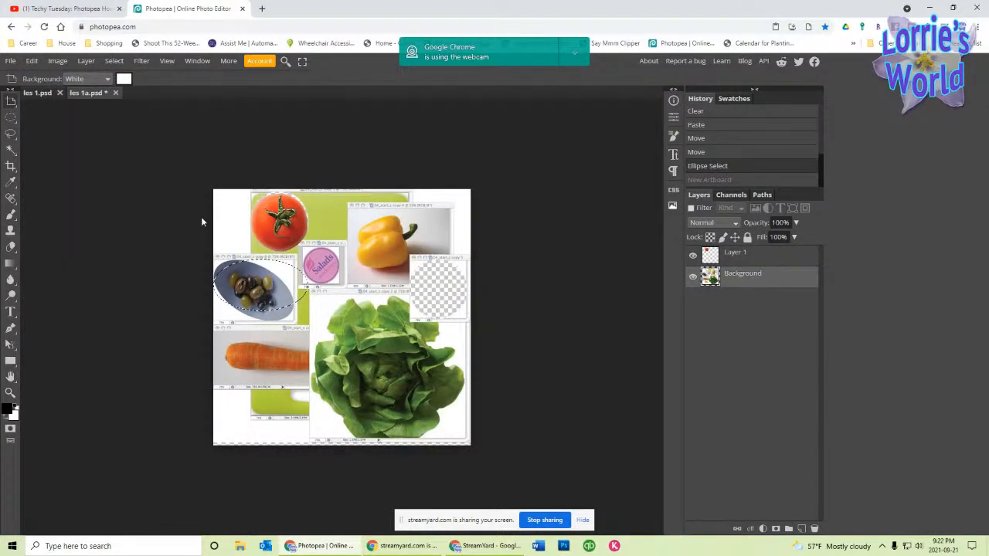
Step: Try repositioning the elliptical selection over the bowl of olives, then clear the selection
right_click(14, 120)
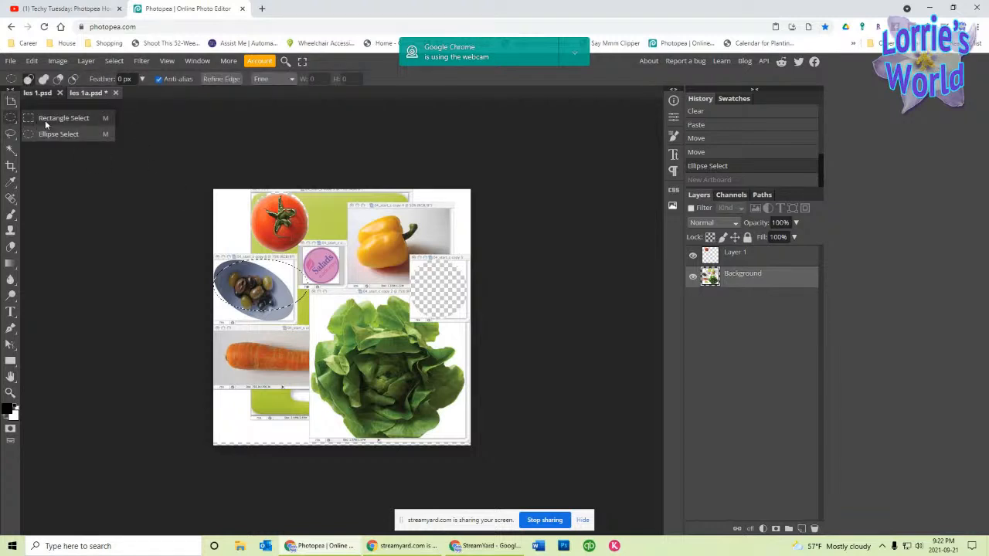
left_click(45, 120)
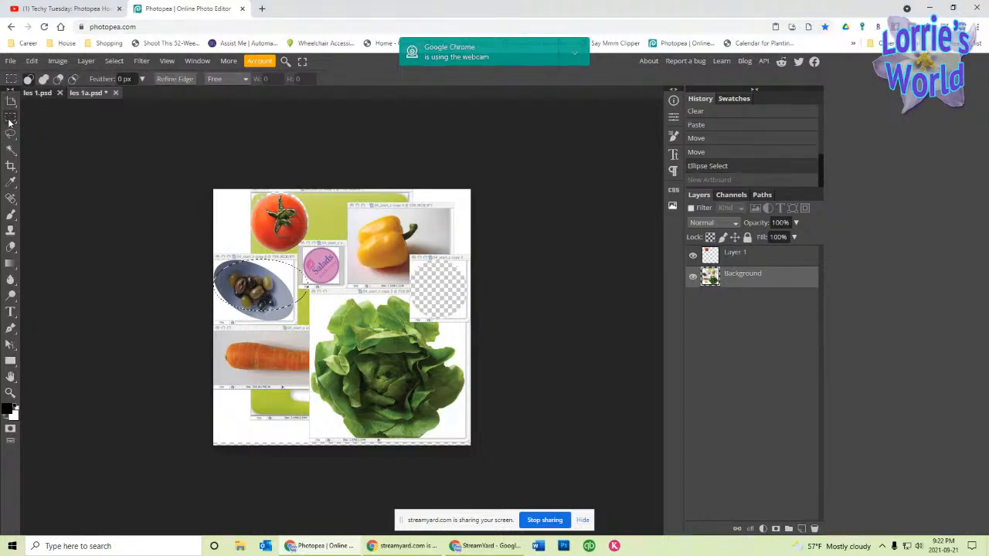
right_click(11, 124)
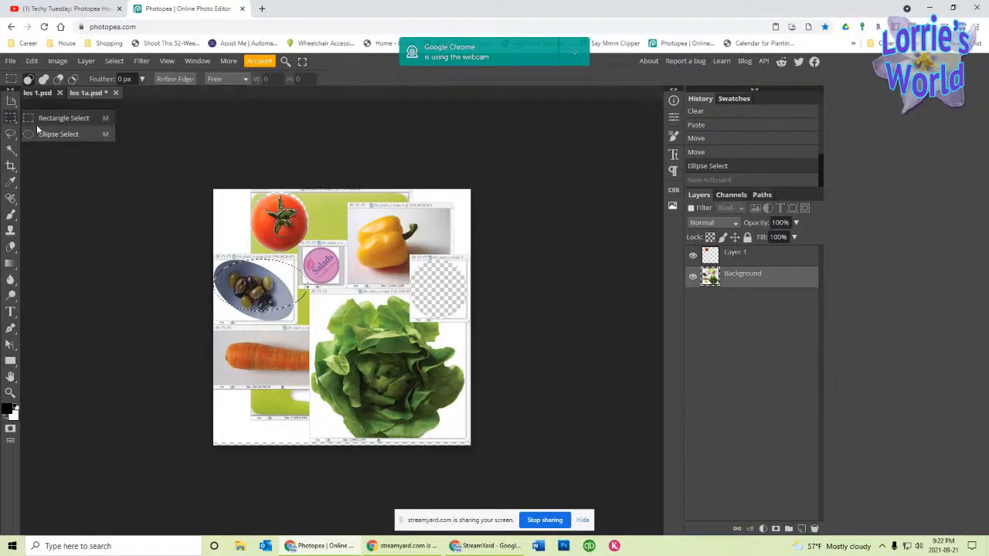
left_click(49, 134)
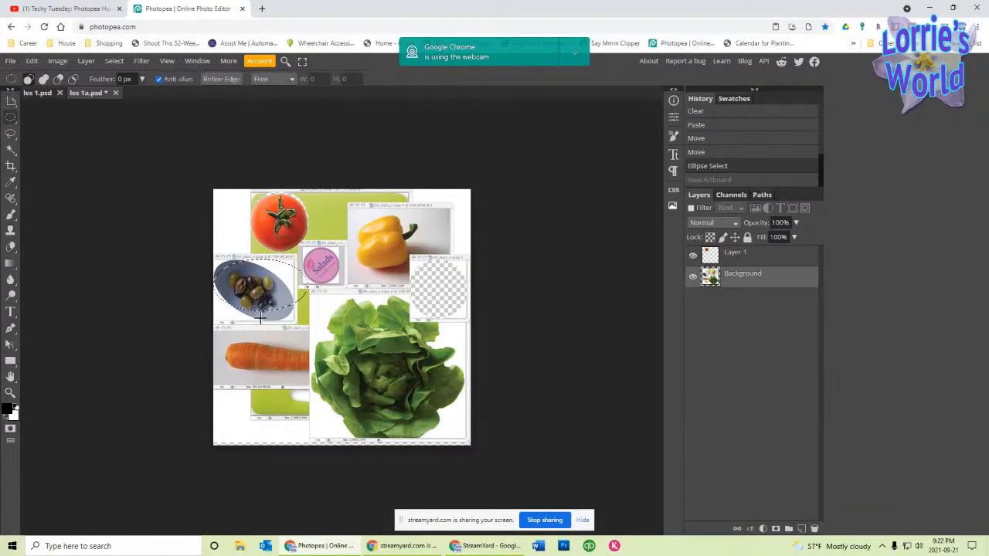
mouse_move(264, 283)
left_mouse_down()
mouse_move(347, 294)
mouse_move(238, 286)
mouse_move(256, 279)
left_mouse_up()
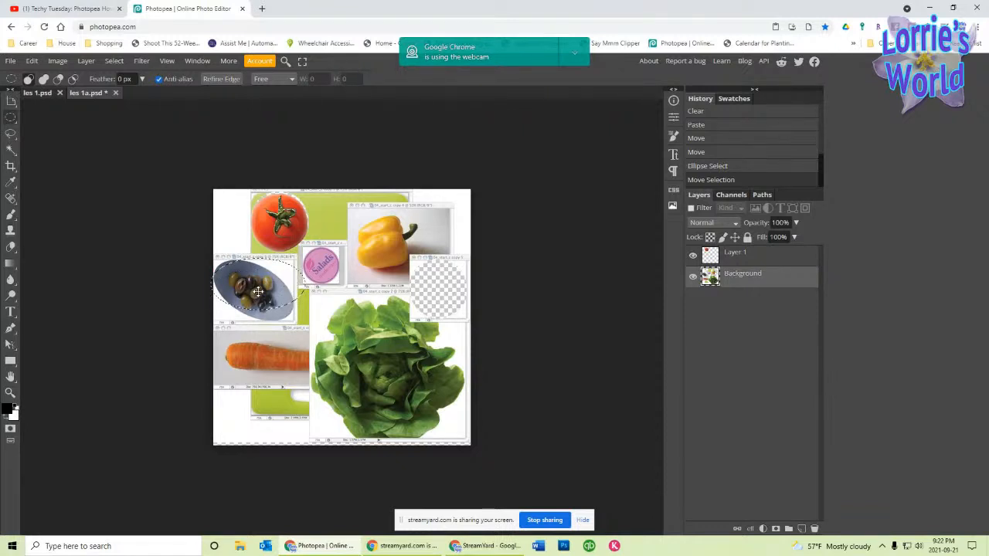
left_click_drag(257, 291, 372, 349)
left_click_drag(383, 356, 269, 295)
left_click_drag(300, 288, 308, 305)
left_click(310, 287)
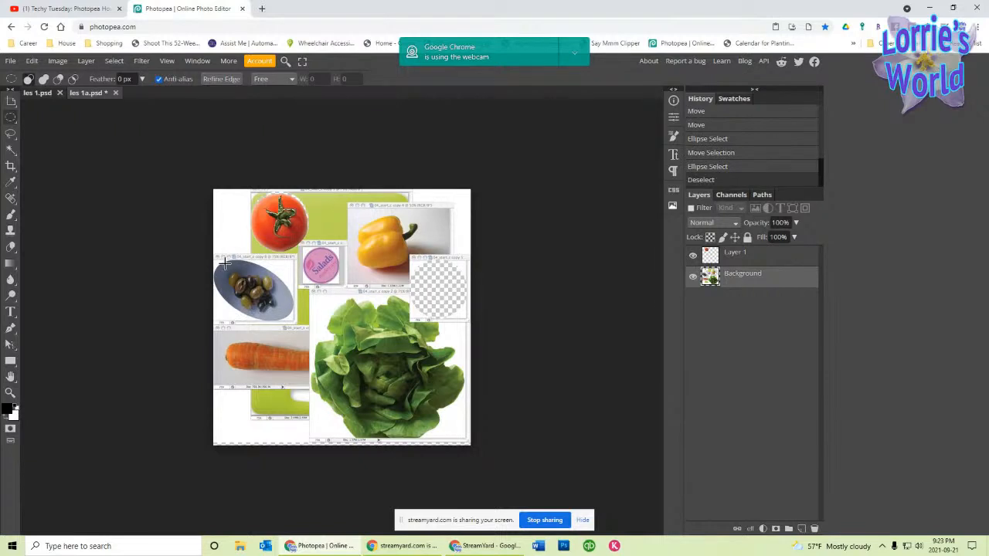
Step: Draw a narrower elliptical selection over the olive bowl, shift it, and try rotating it to match the bowl's tilt
left_click_drag(214, 260, 296, 310)
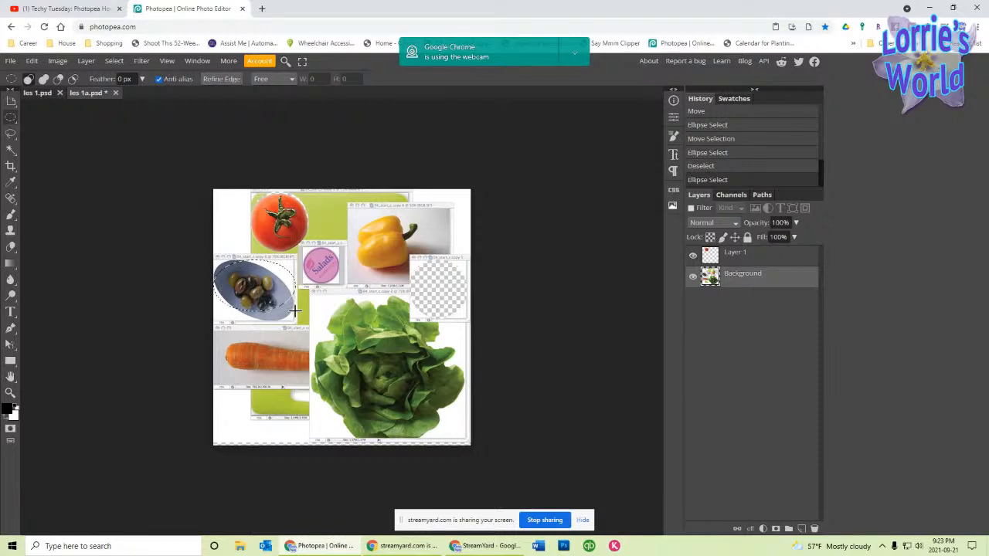
left_click_drag(262, 275, 266, 283)
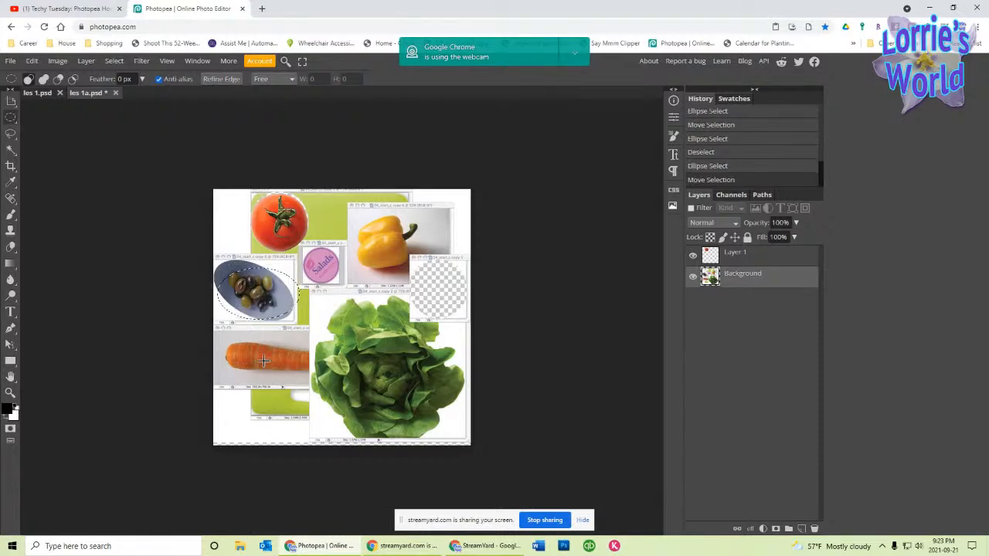
left_click(12, 102)
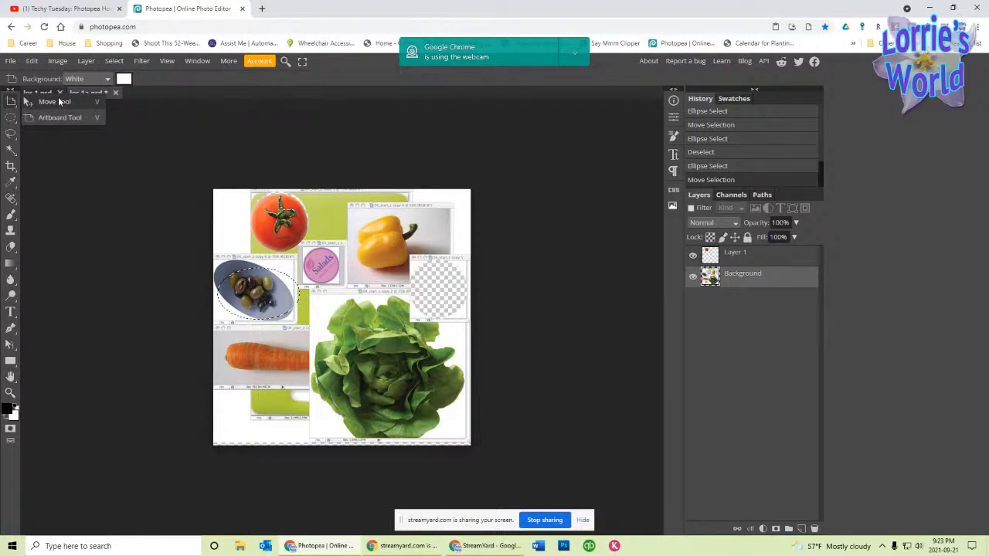
left_click(58, 101)
left_click(301, 292)
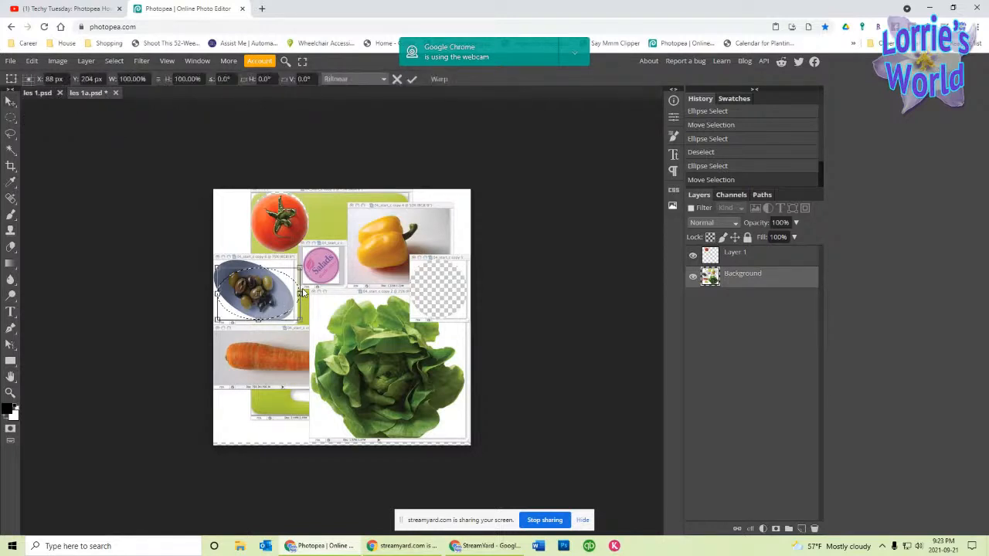
left_click_drag(301, 292, 337, 289)
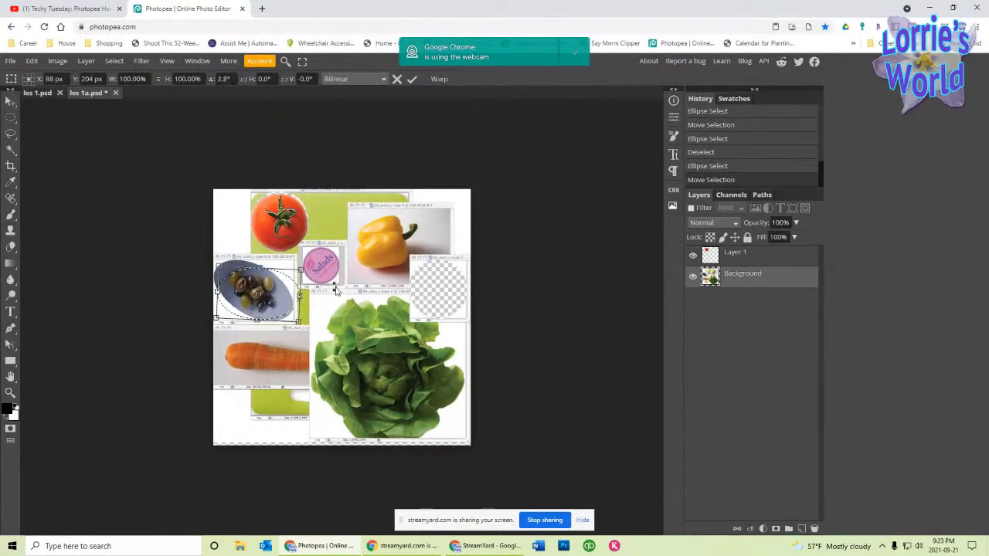
left_click(398, 79)
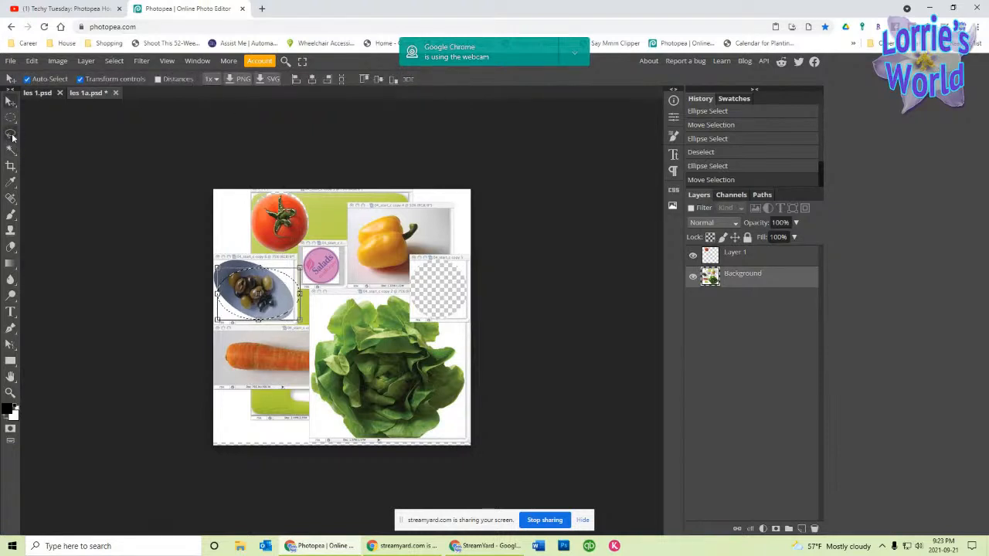
Step: Replace the olive selection with a rectangular selection around the lettuce picture and move the selected lettuce slightly
left_click(10, 118)
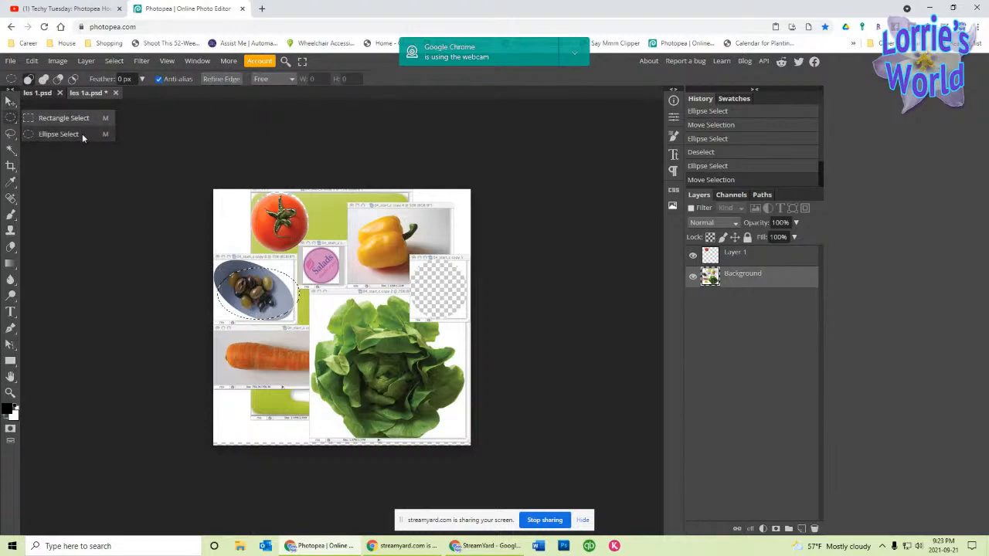
left_click(63, 117)
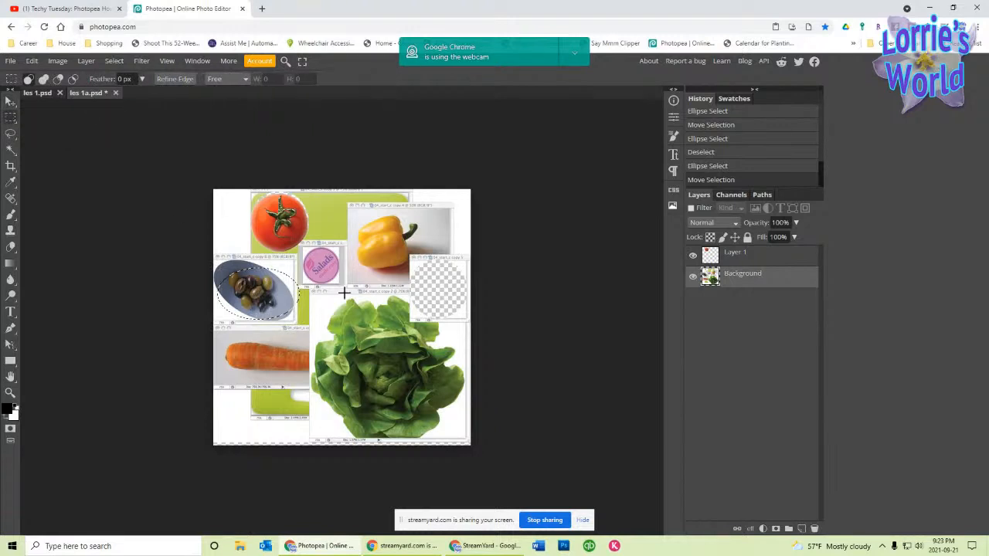
left_click(312, 254)
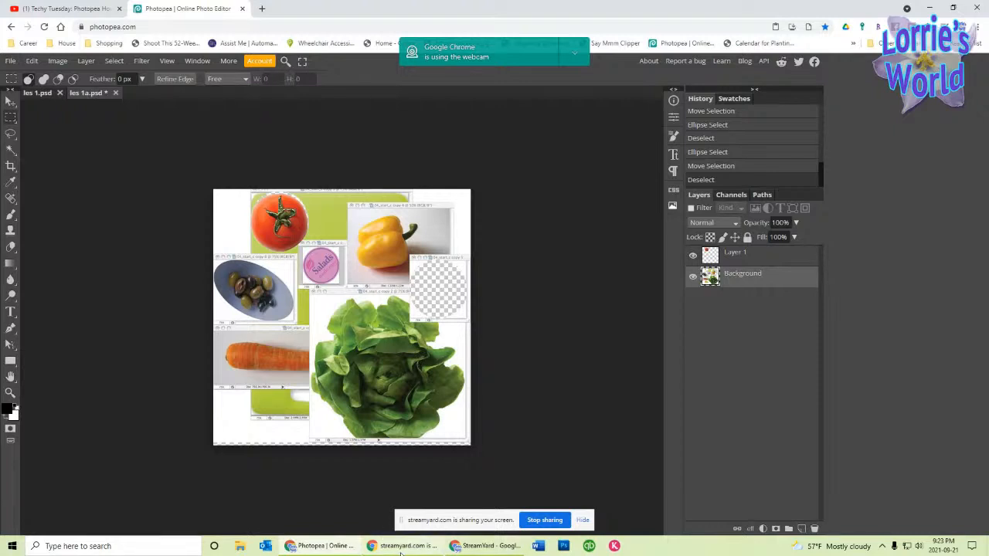
mouse_move(402, 546)
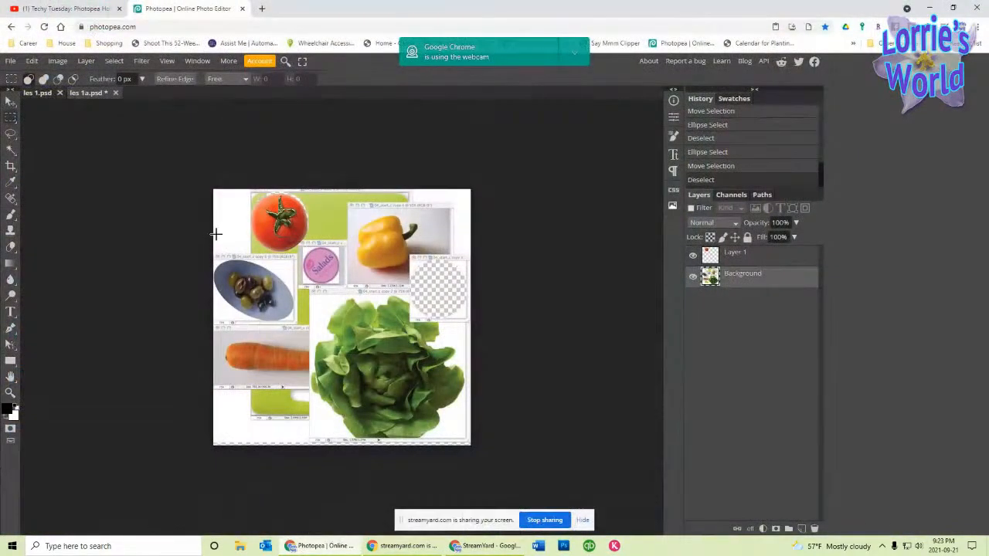
left_click_drag(311, 288, 467, 439)
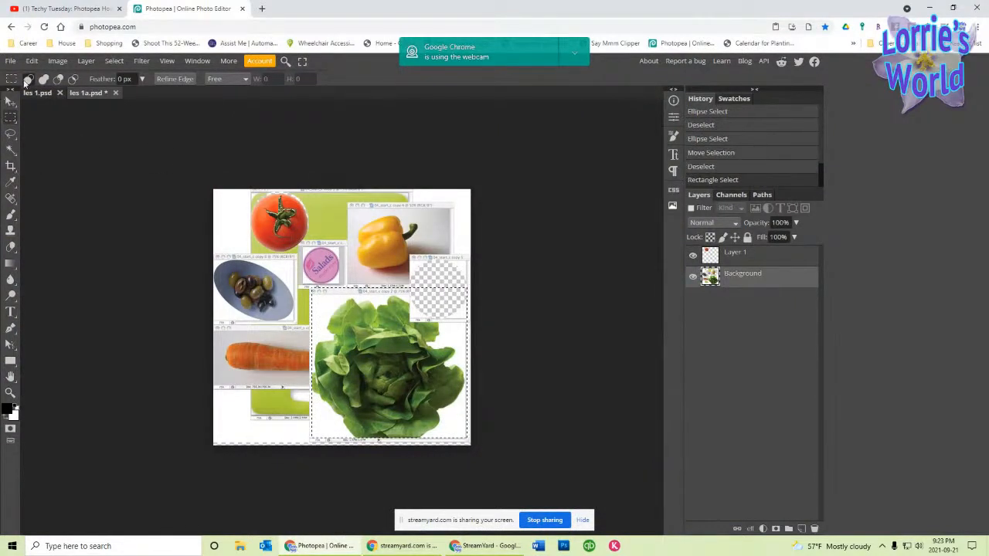
left_click(10, 101)
mouse_move(388, 373)
left_mouse_down()
mouse_move(363, 386)
mouse_move(254, 401)
mouse_move(475, 461)
mouse_move(337, 268)
mouse_move(455, 293)
mouse_move(332, 366)
mouse_move(384, 357)
mouse_move(375, 375)
mouse_move(379, 365)
left_mouse_up()
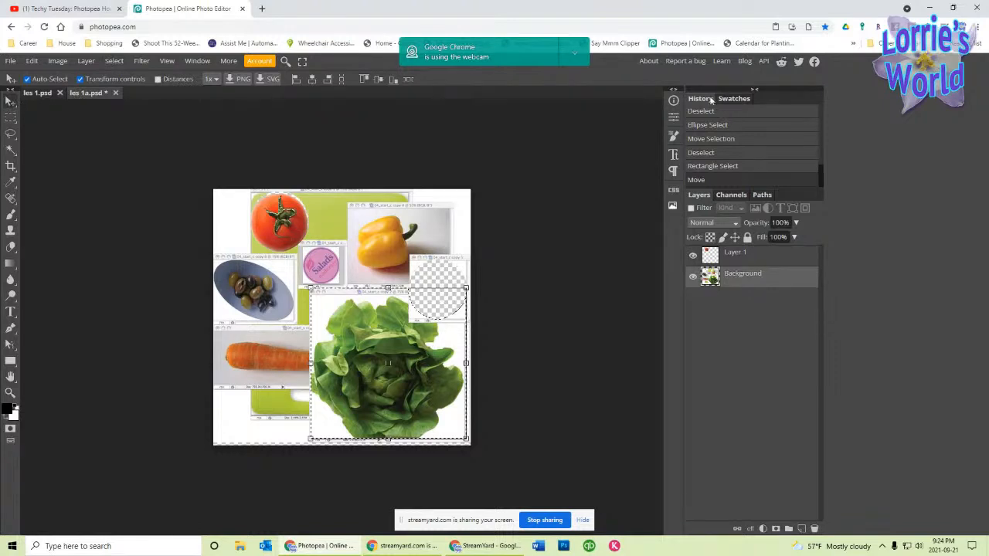
Step: Revert the les 1a image to its freshly opened state using the history
scroll(740, 160, "up", 10)
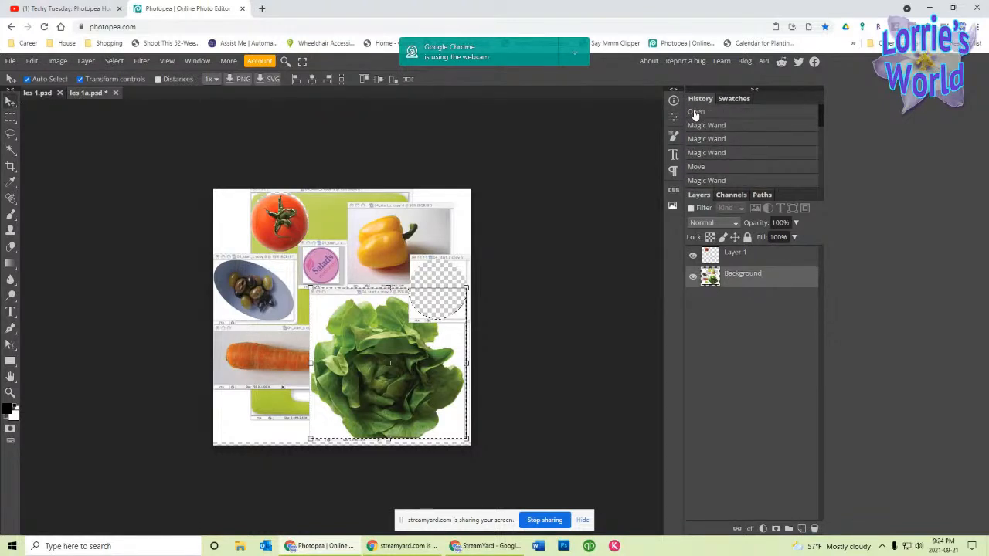
left_click(696, 112)
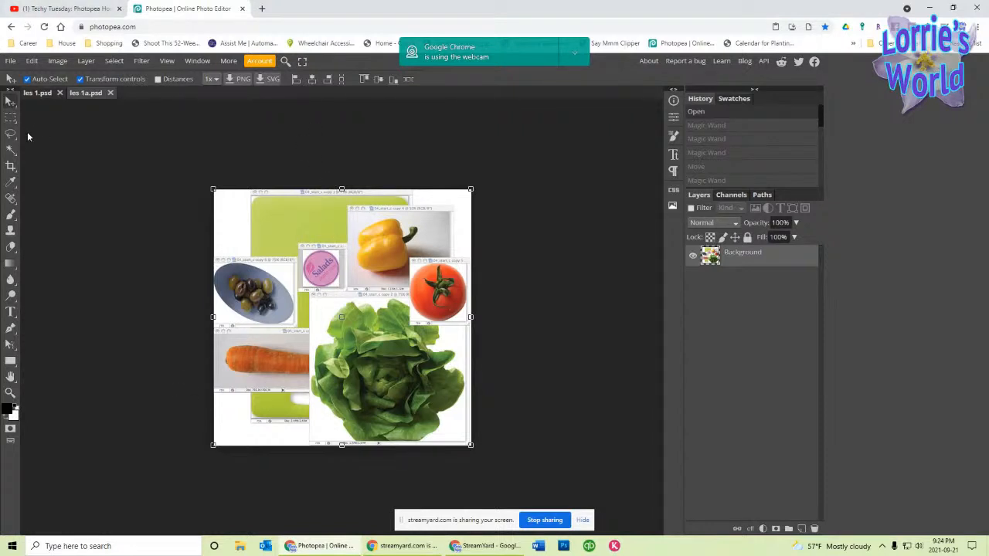
Step: Draw an elliptical selection starting at the middle of the Salads label, shift it over the label, and clear it
right_click(11, 117)
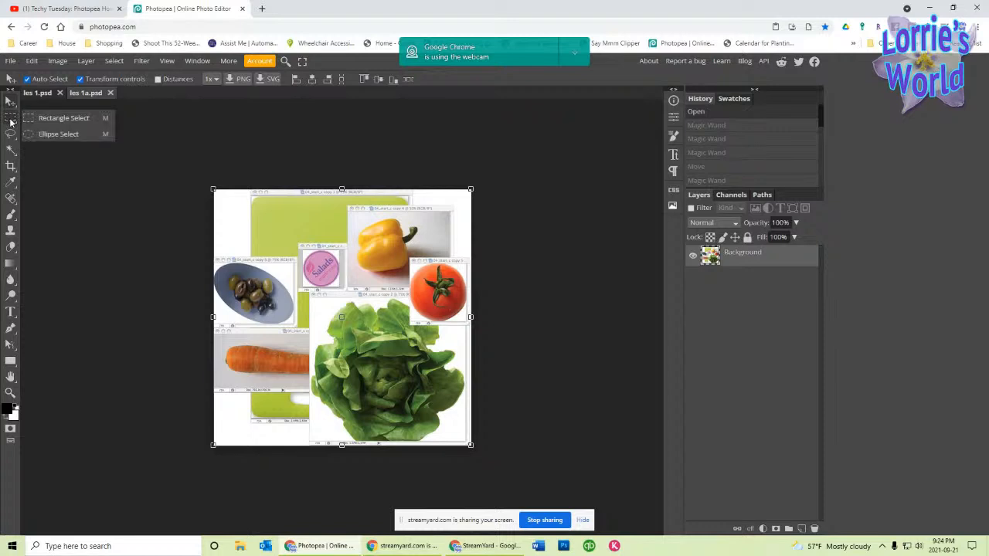
left_click(69, 135)
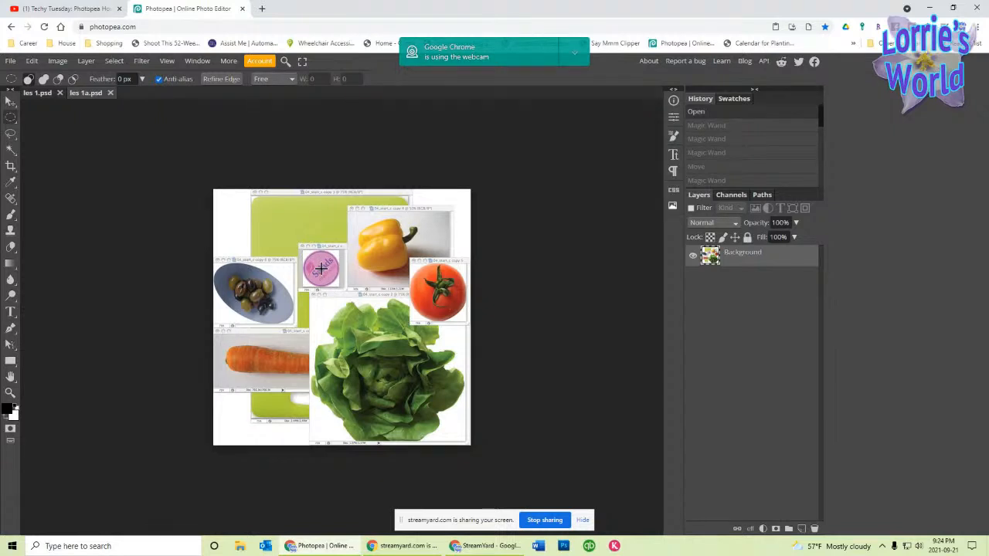
left_click_drag(321, 268, 373, 322)
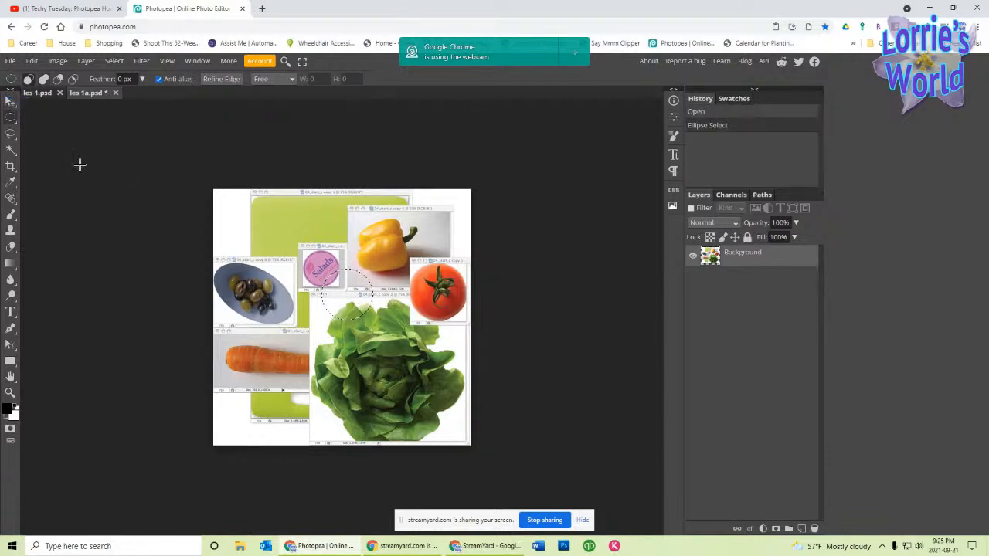
left_click_drag(350, 301, 332, 264)
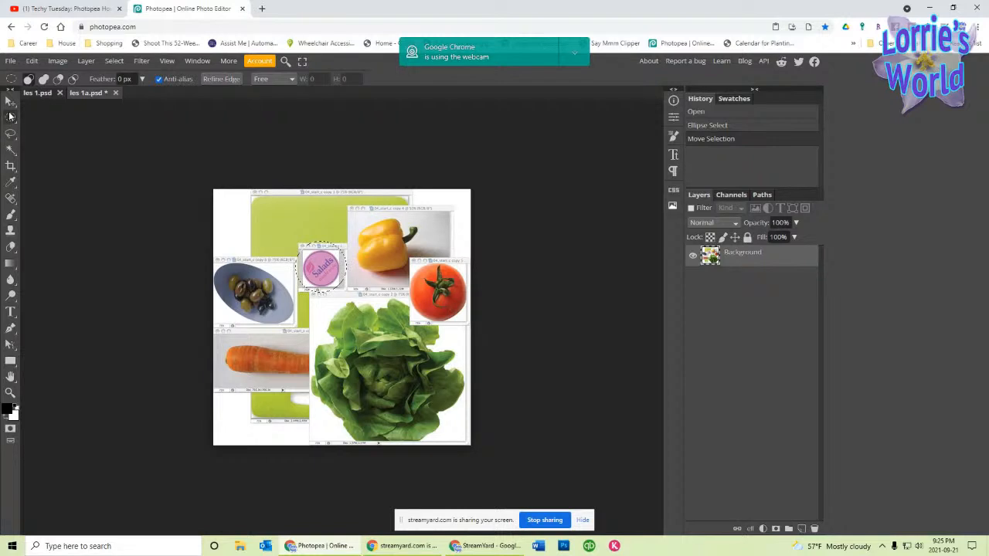
right_click(10, 117)
left_click(54, 117)
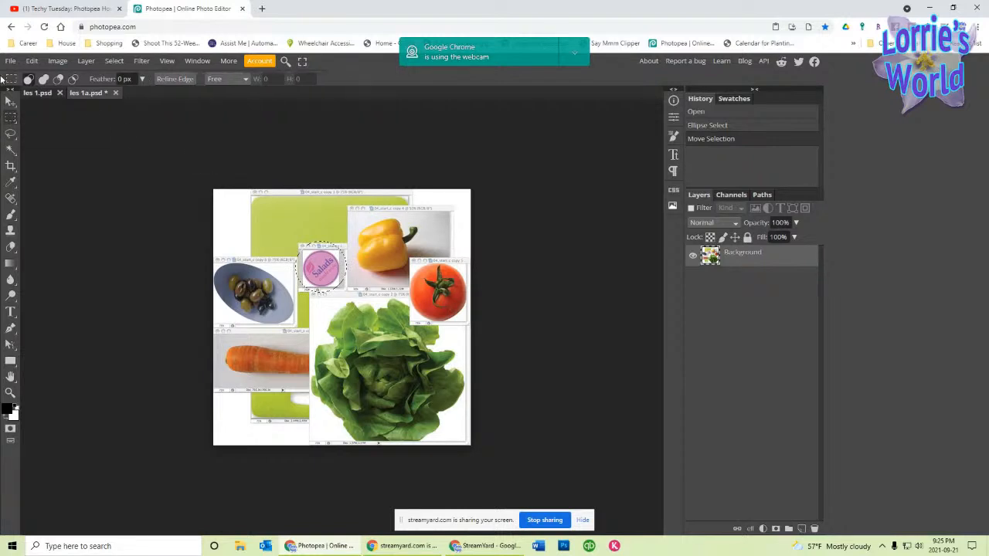
right_click(10, 116)
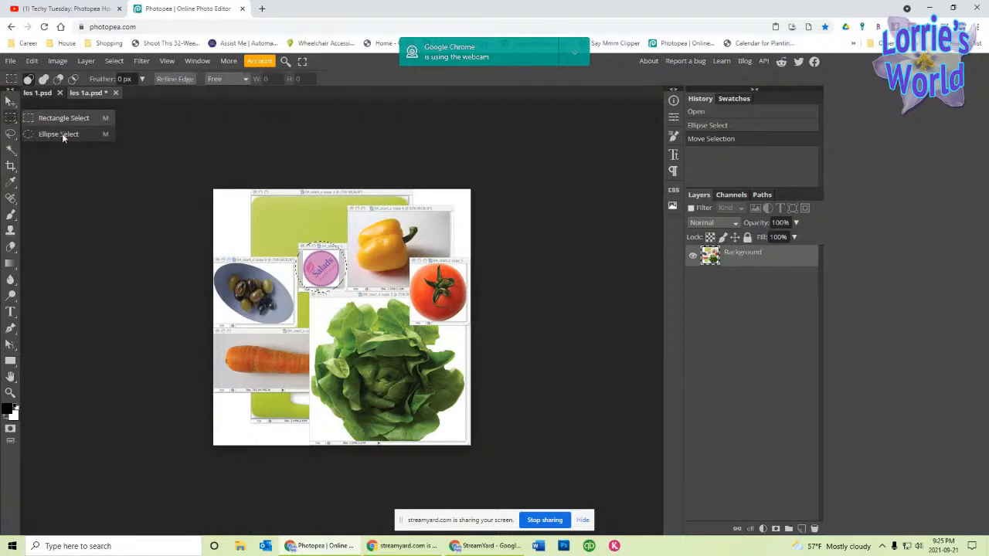
left_click(64, 136)
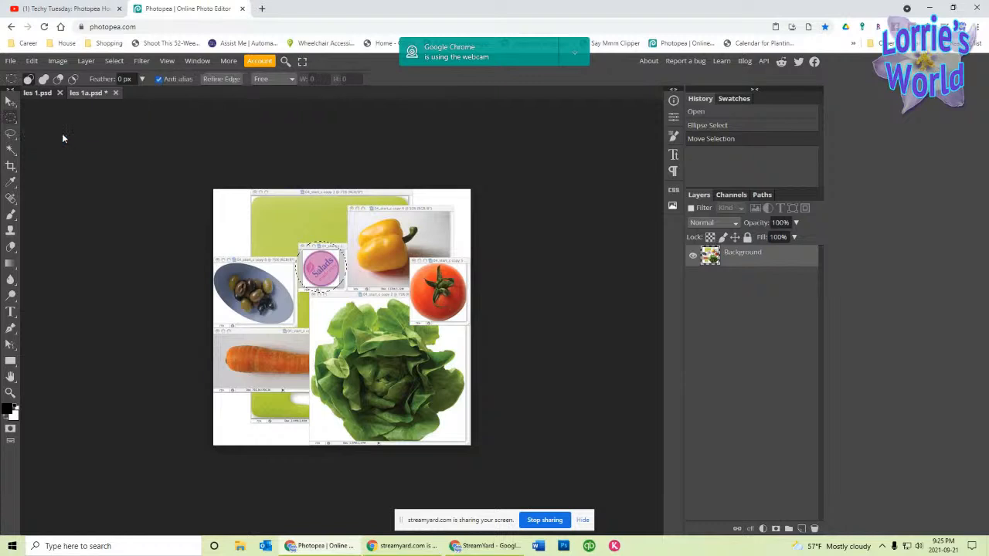
left_click(317, 265)
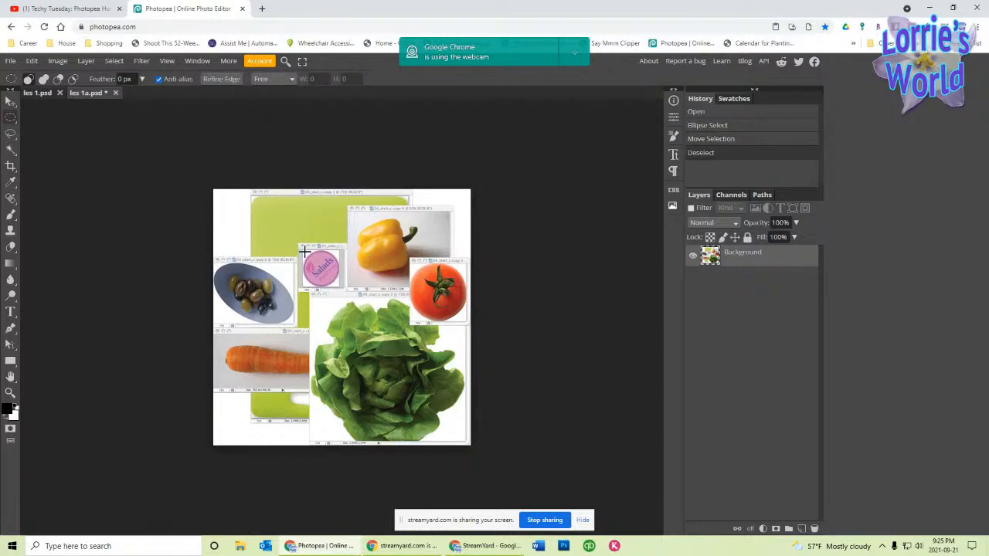
Step: Draw an elliptical selection of about 72 by 69 px outward from the Salads label's center and nudge it to fit the label
mouse_move(305, 251)
left_mouse_down()
mouse_move(319, 268)
mouse_move(307, 251)
mouse_move(315, 260)
left_mouse_up()
left_click(317, 265)
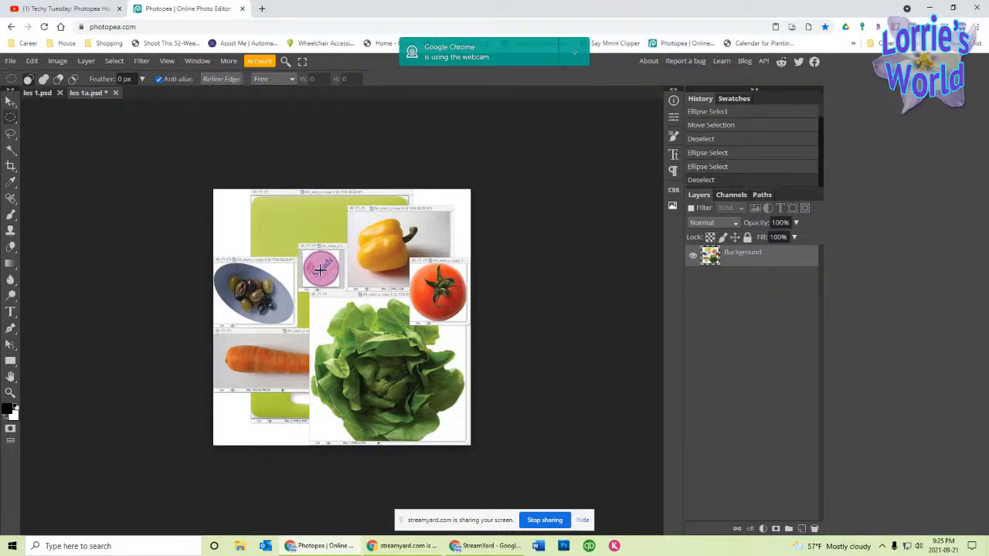
left_click_drag(319, 269, 338, 288)
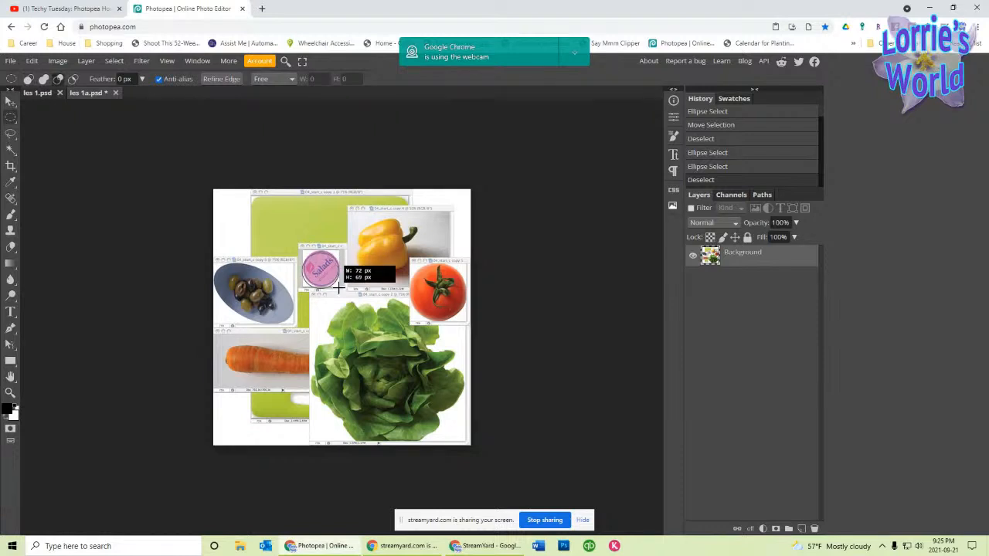
left_click_drag(337, 287, 338, 288)
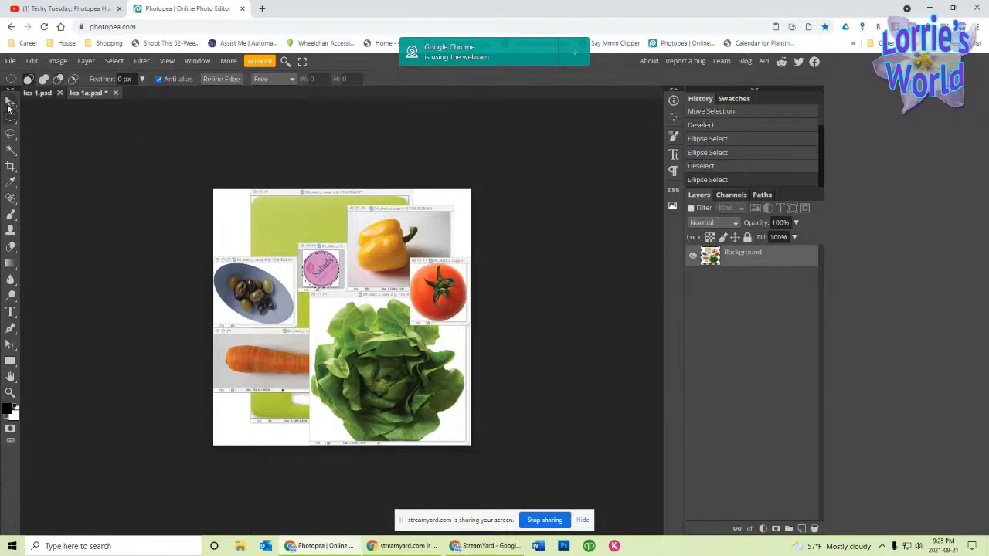
key("Right")
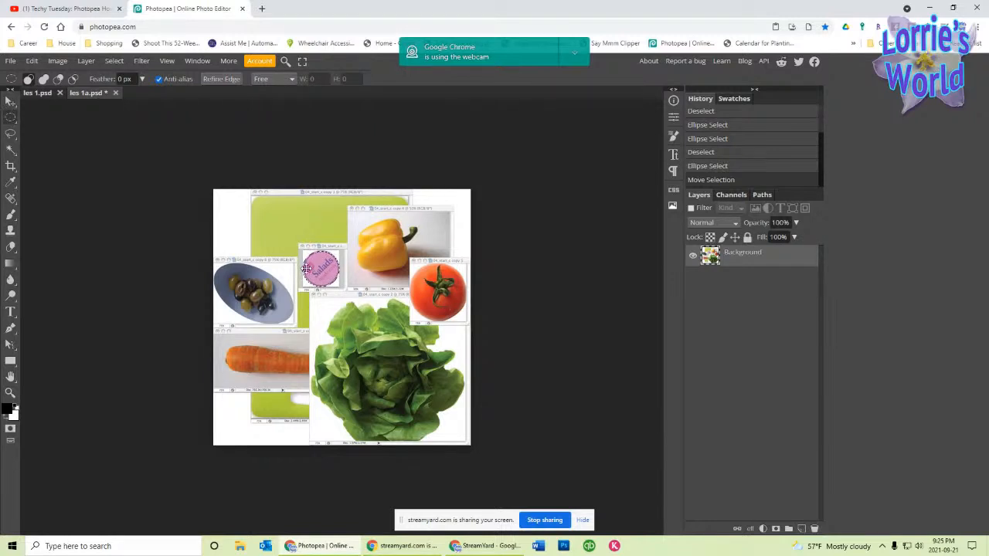
Step: Place several duplicates of the Salads label diagonally down onto the lettuce, then step back in the history to the elliptical selection
left_click(9, 102)
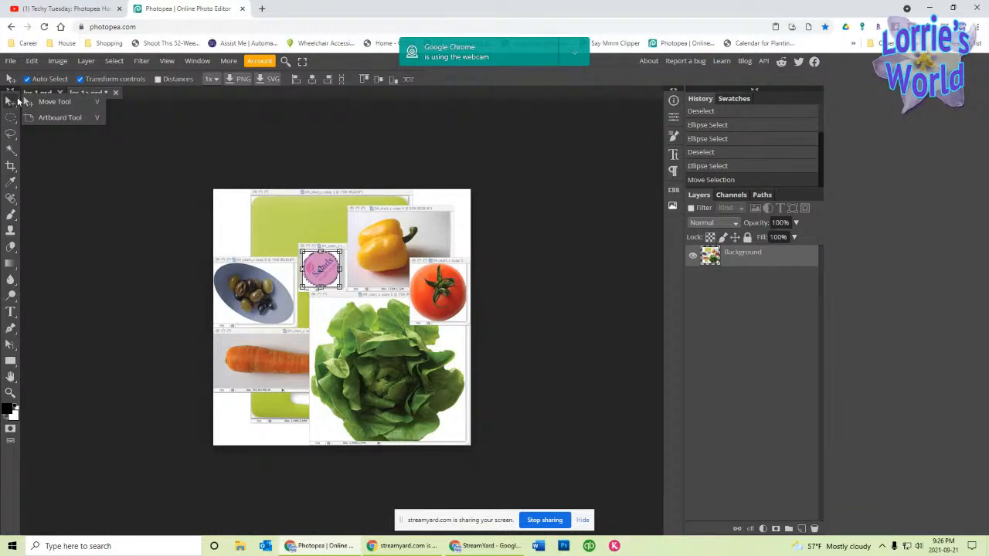
left_click_drag(313, 267, 419, 358)
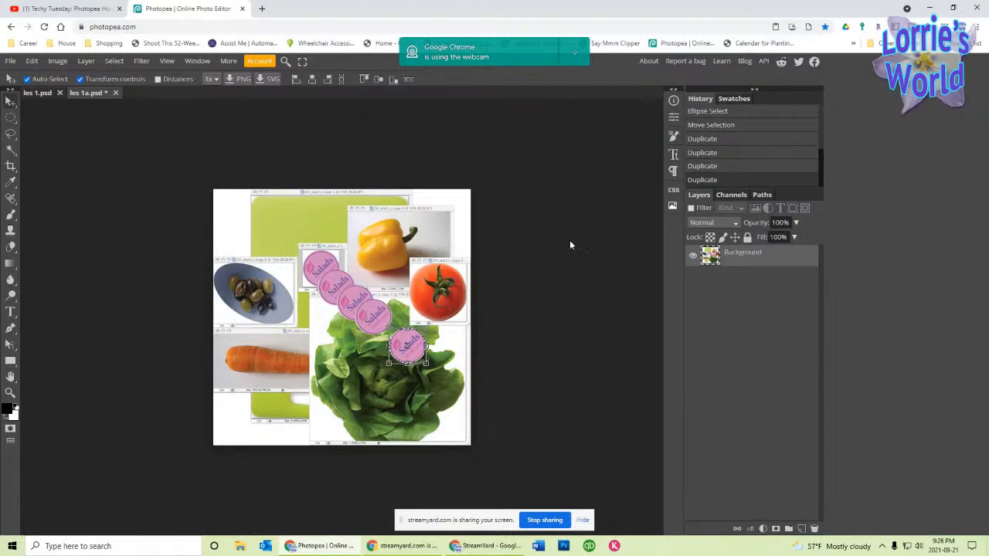
left_click(739, 125)
left_click(747, 113)
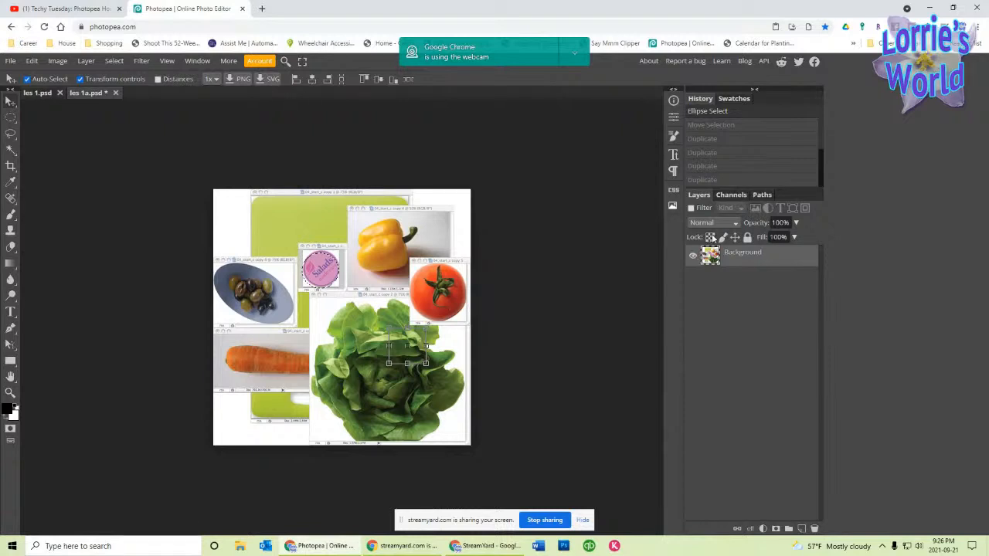
Step: Trace the lettuce's outline with the Magnetic Lasso and close the selection
left_click(11, 138)
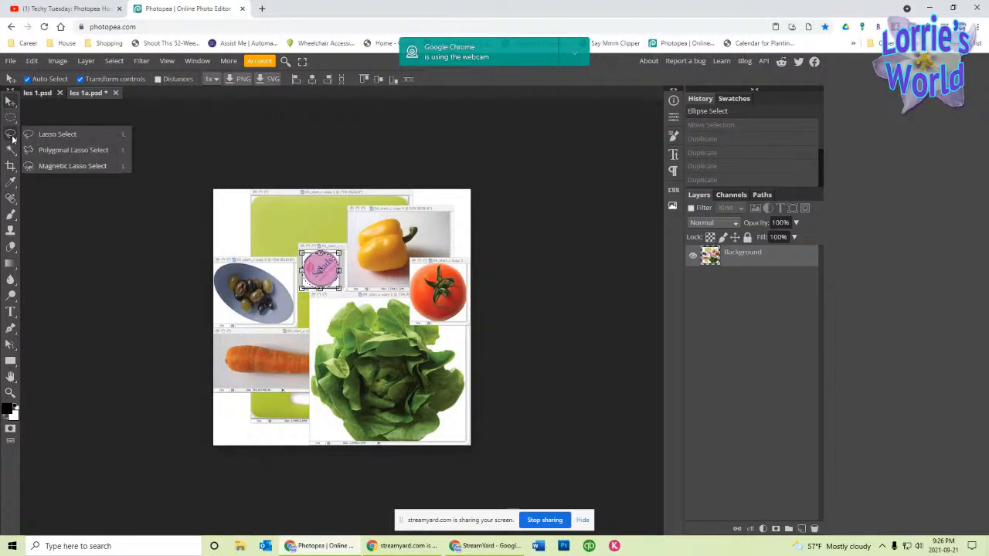
left_click(72, 166)
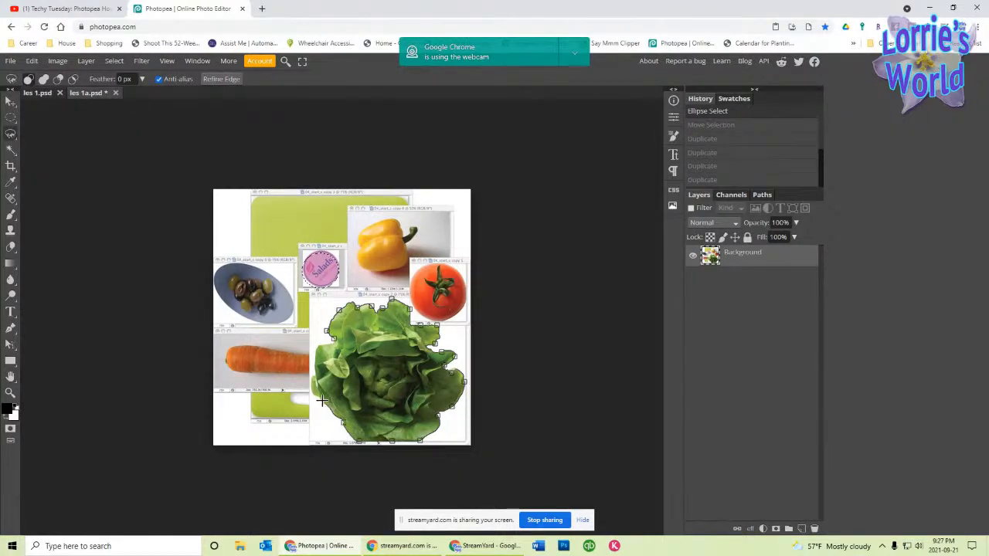
left_click(333, 338)
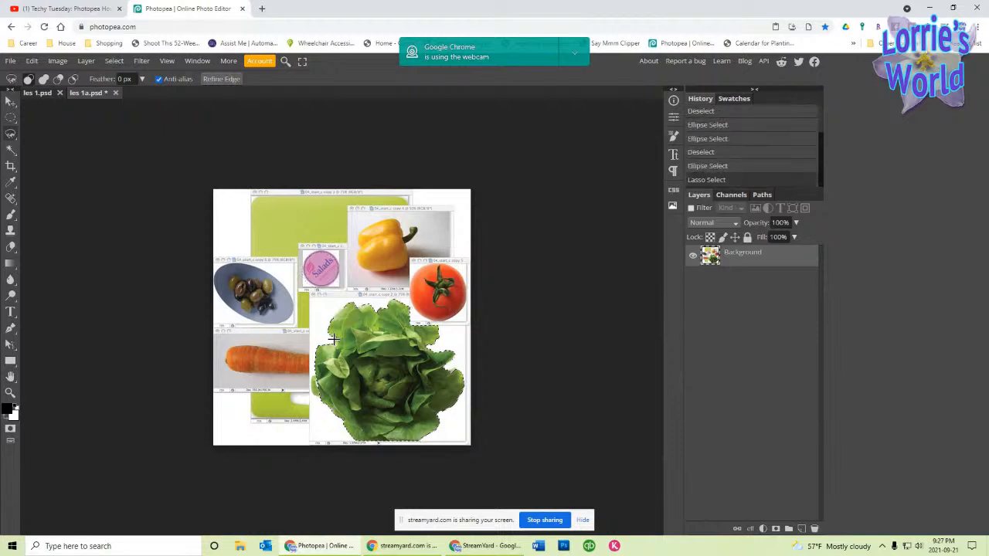
Step: Move the selected lettuce up over the cutting board and bring it back to its original spot
left_click(10, 100)
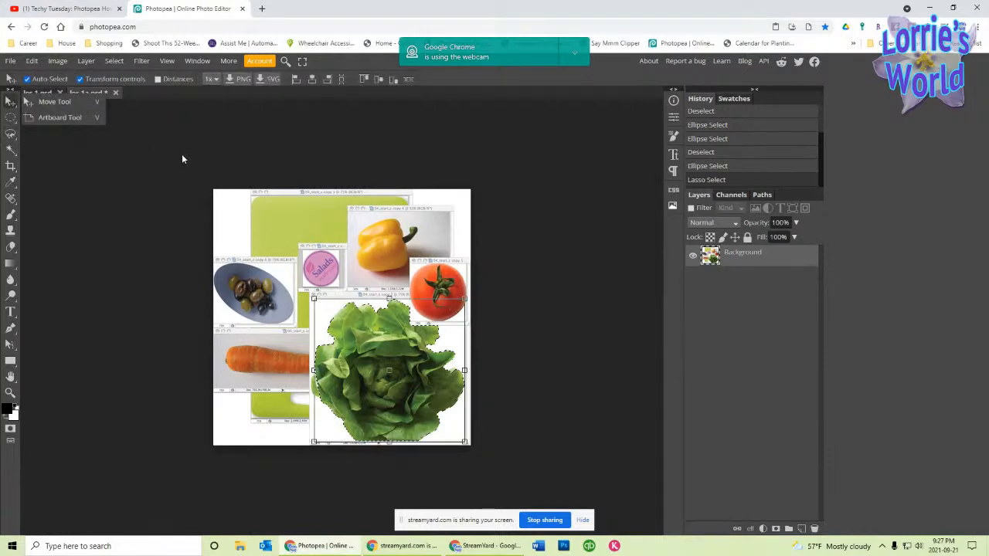
left_click(75, 103)
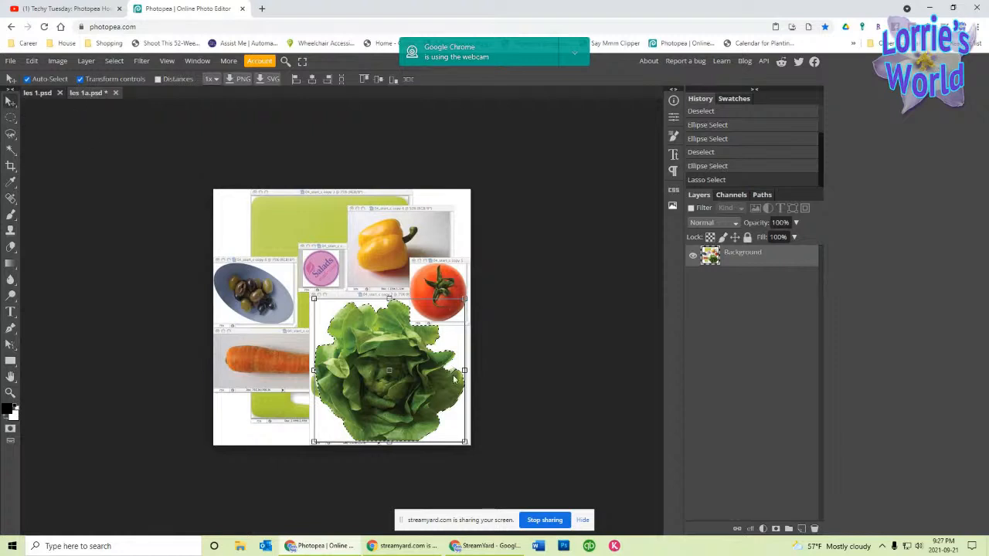
left_click_drag(415, 375, 350, 282)
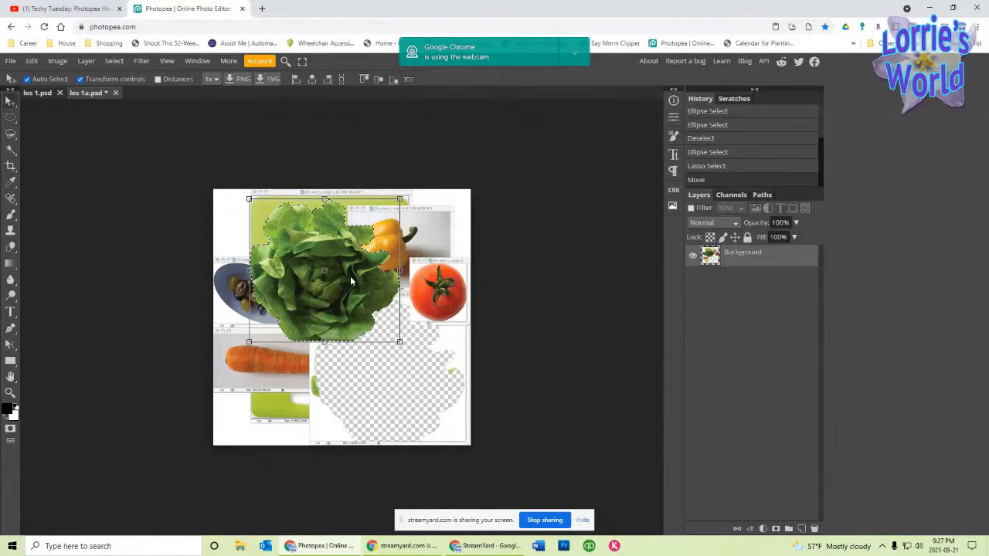
left_click_drag(351, 278, 417, 377)
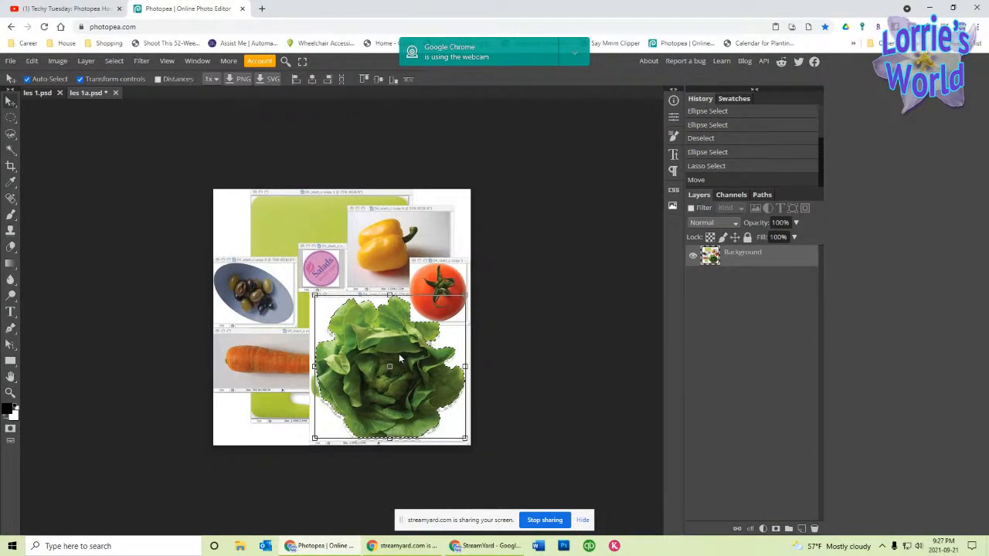
Step: Draw a four-sided Polygonal Lasso selection over the upper-left corner of the green cutting board
left_click(12, 135)
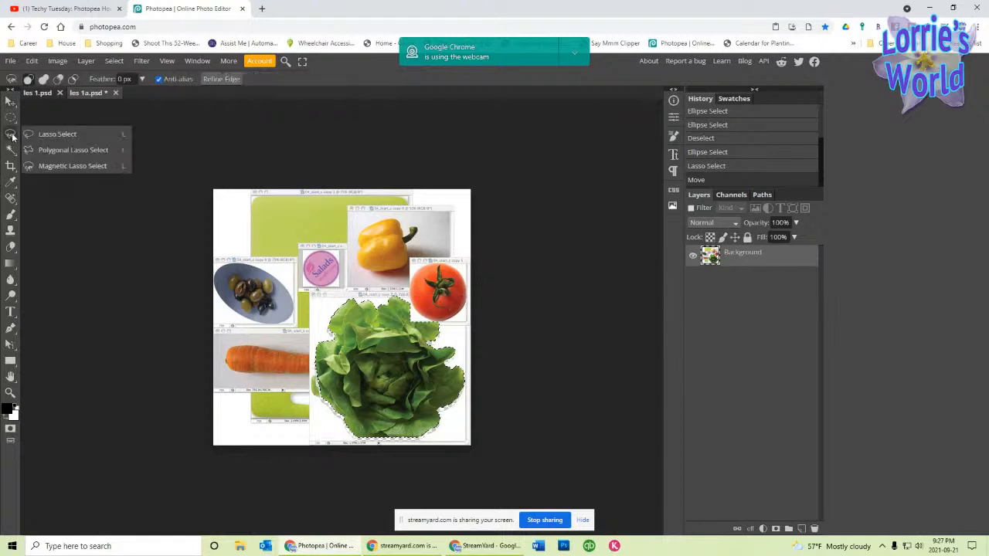
left_click(73, 149)
left_click(251, 197)
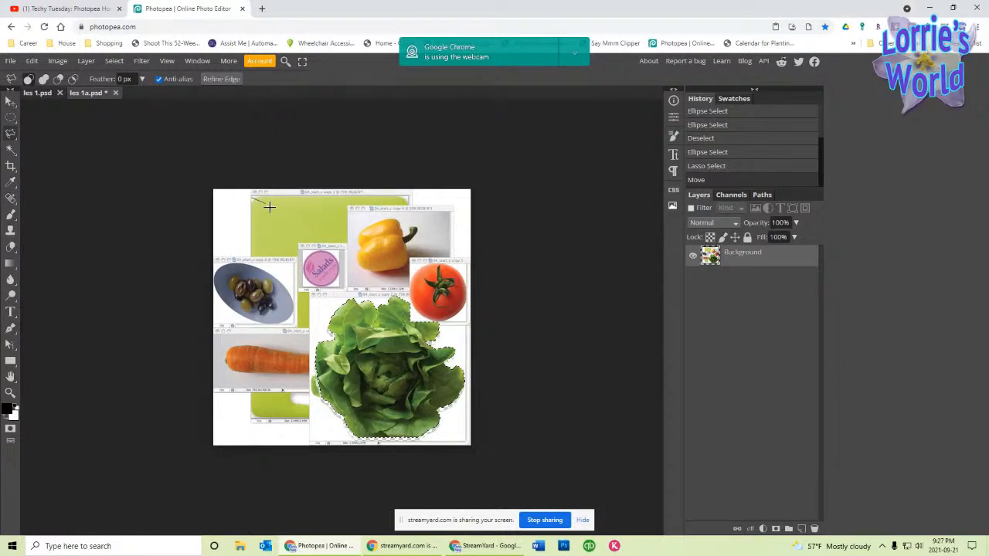
left_click(319, 222)
left_click(279, 266)
left_click(265, 201)
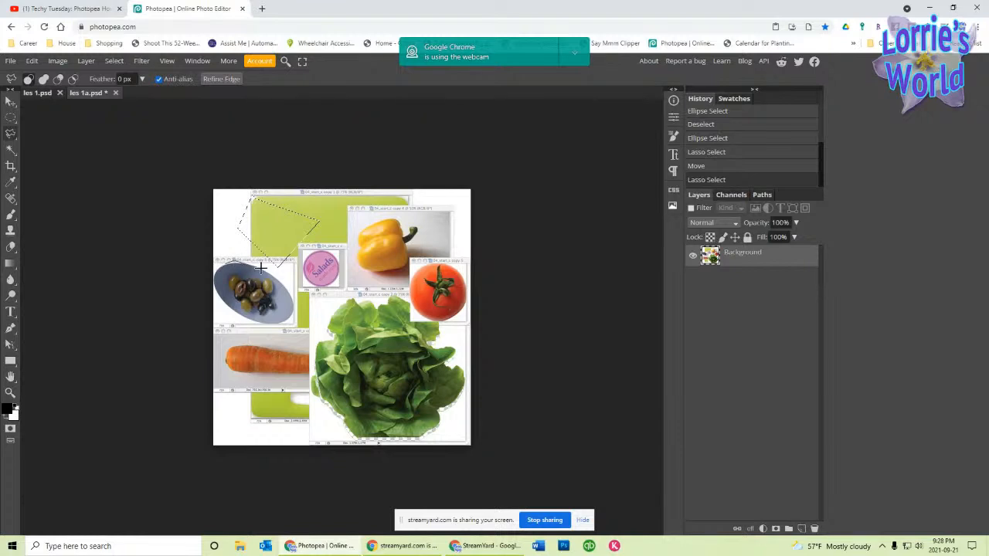
Step: Draw an irregular Polygonal Lasso selection across the olives, carrot and lettuce, then step back to the cutting board selection
left_click(289, 290)
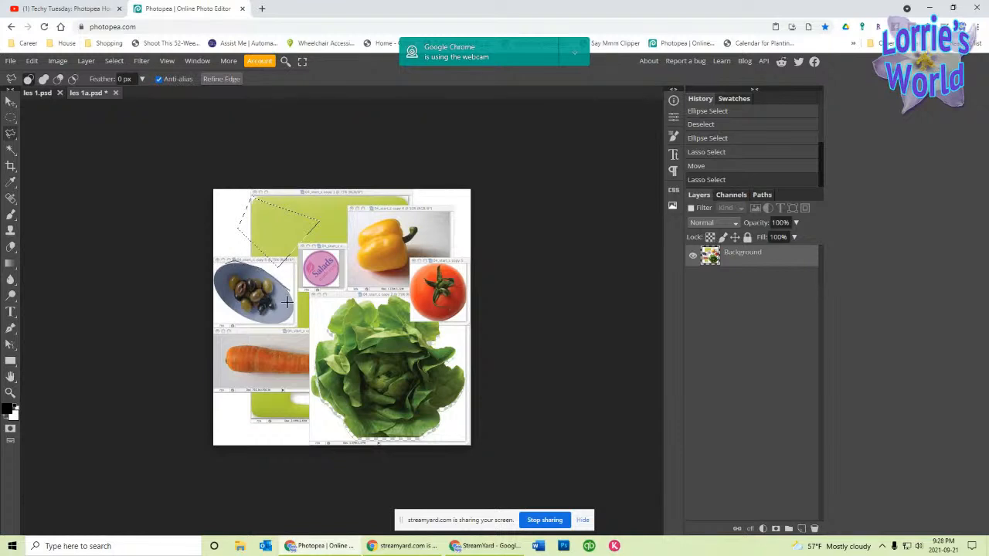
left_click(242, 277)
left_click(234, 308)
left_click(280, 405)
left_click(325, 312)
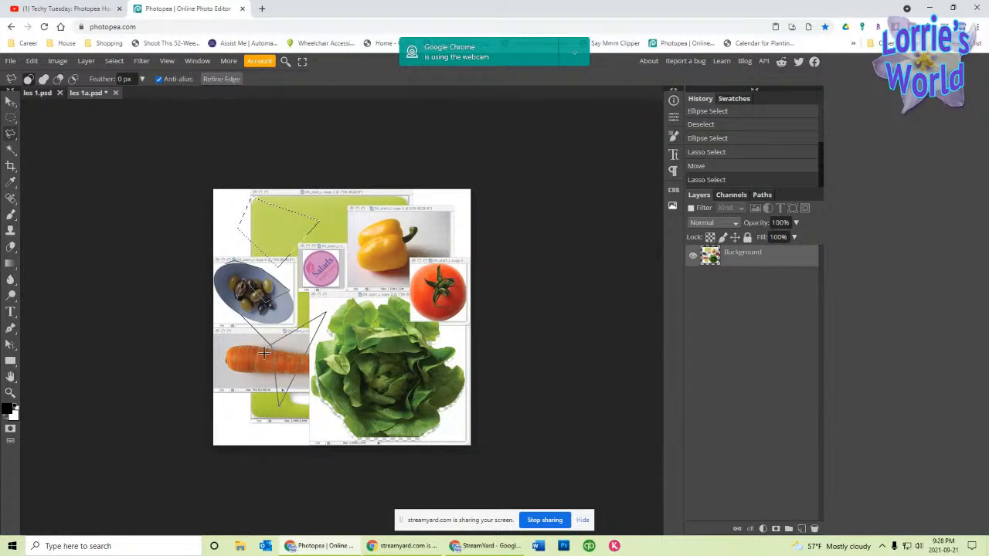
left_click(331, 396)
left_click(243, 420)
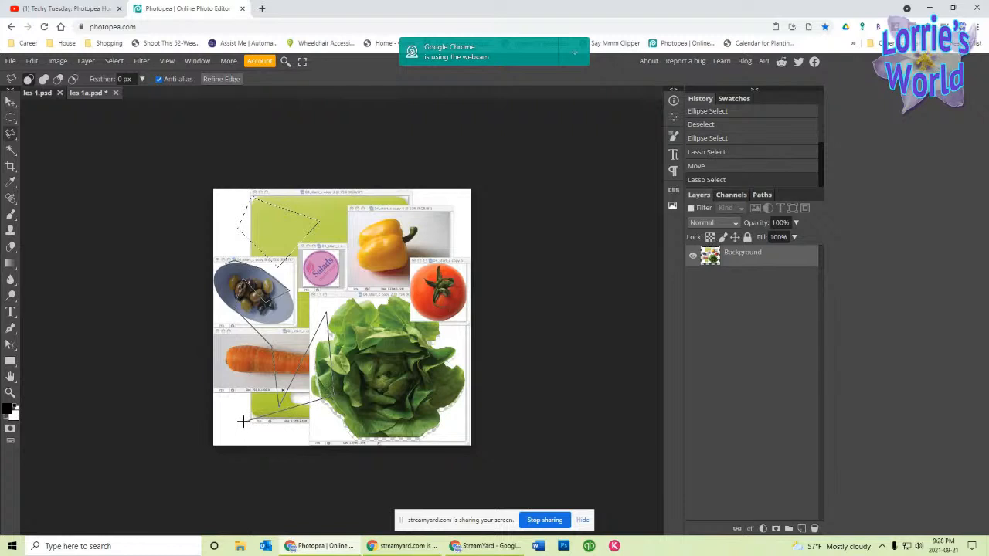
left_click(214, 278)
double_click(225, 263)
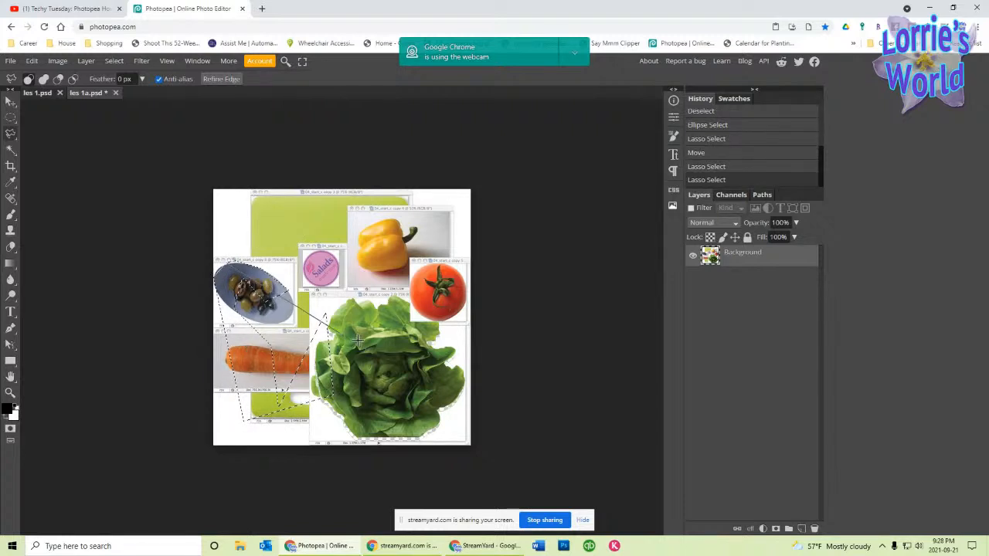
left_click(230, 260)
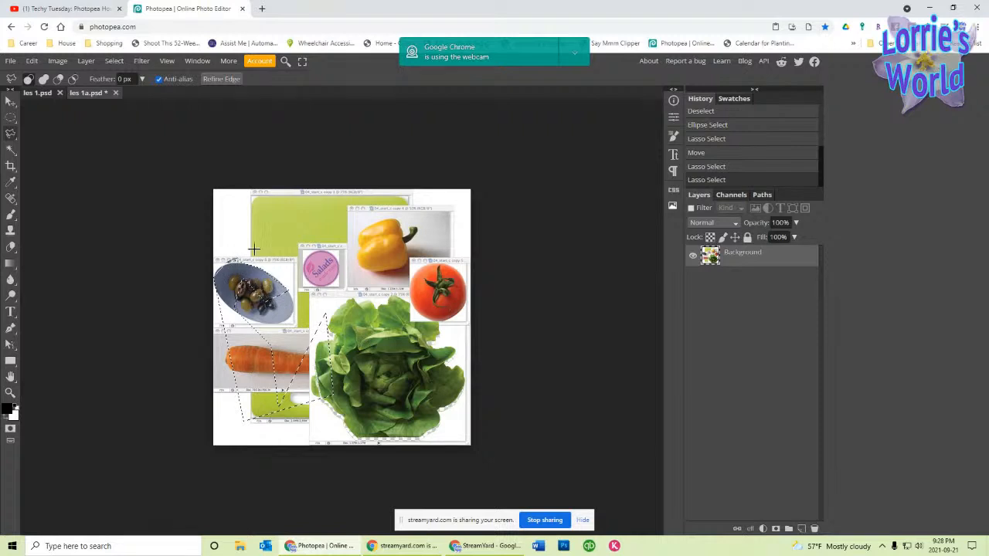
left_click(736, 171)
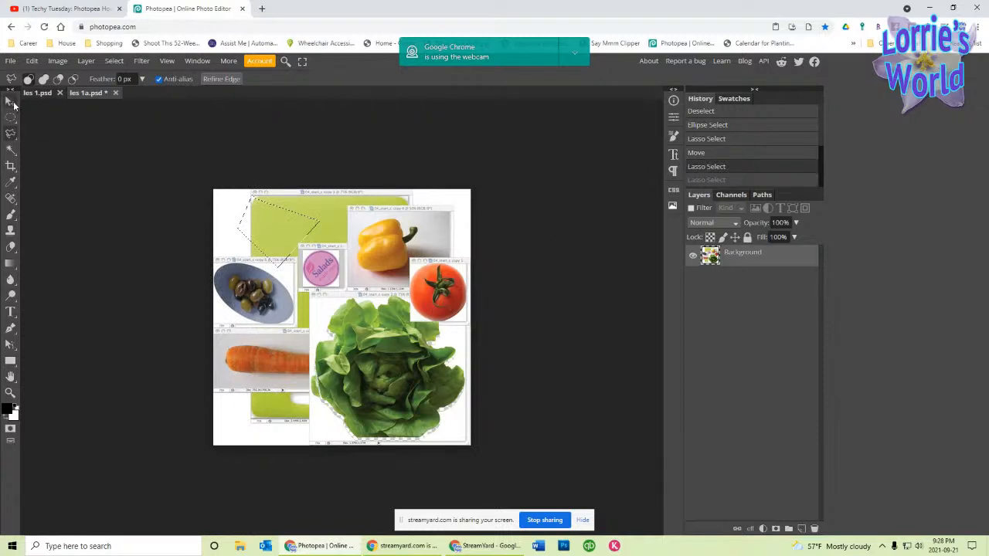
Step: Move the selected cutting board piece down over the Salads label and rotate it to -85.3°
left_click(10, 102)
left_click_drag(293, 237, 331, 286)
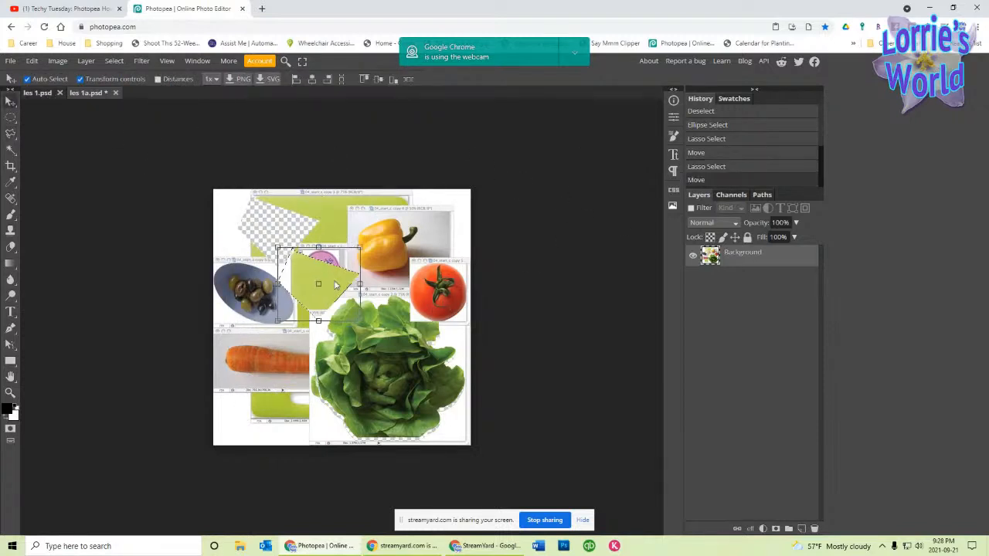
left_click_drag(366, 245, 366, 228)
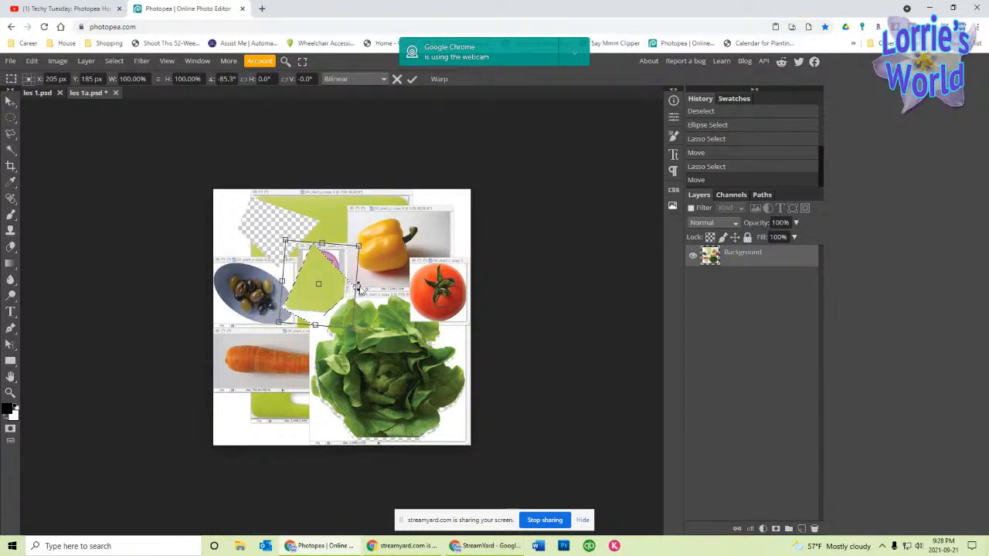
Step: Warp the rotated cutting board piece by pulling its mesh points in several directions, and revert the image to its opened state
left_click(33, 60)
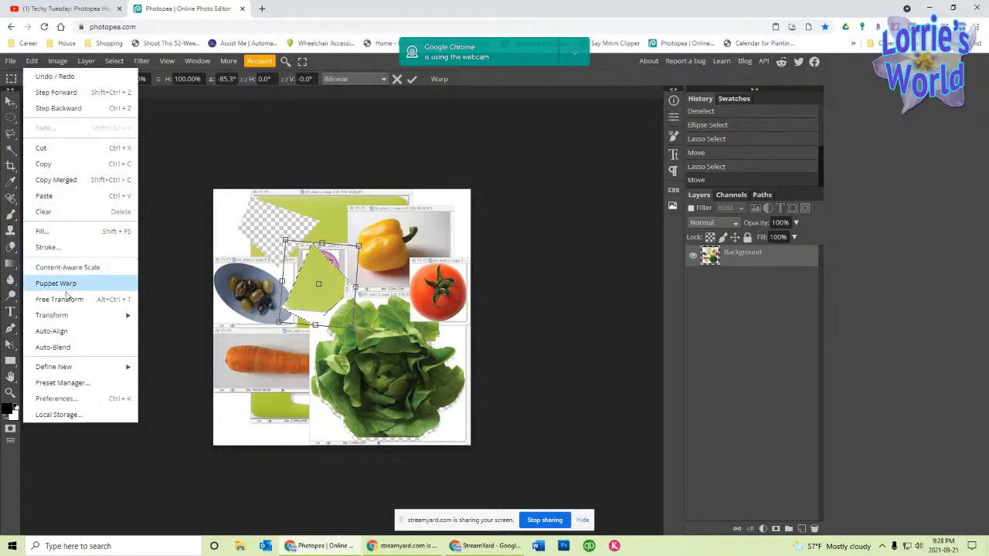
mouse_move(71, 318)
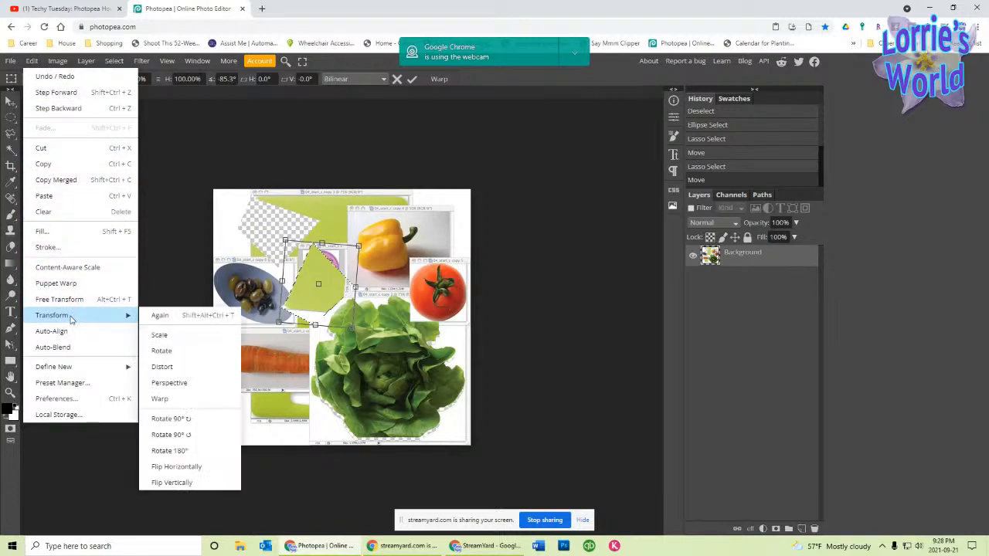
left_click(177, 399)
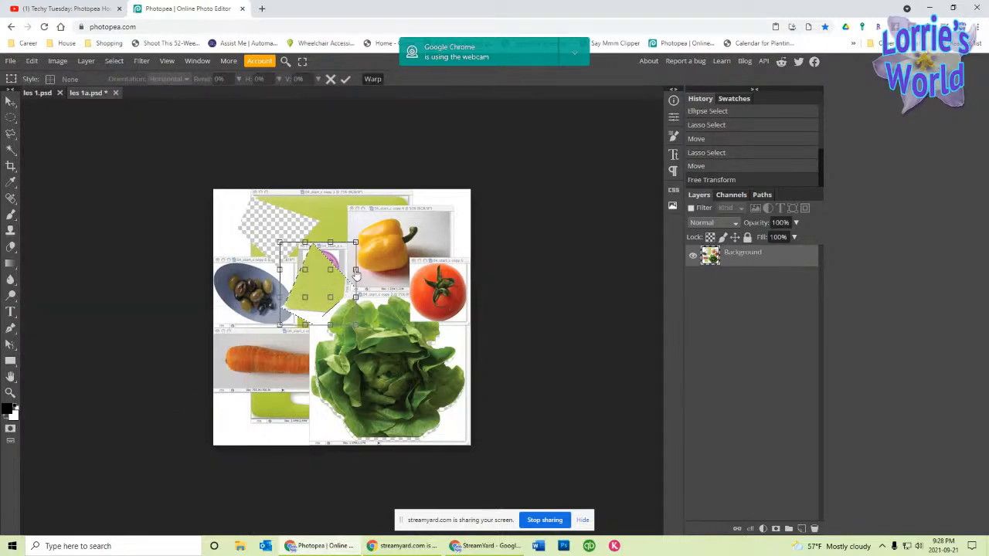
left_click_drag(355, 275, 287, 270)
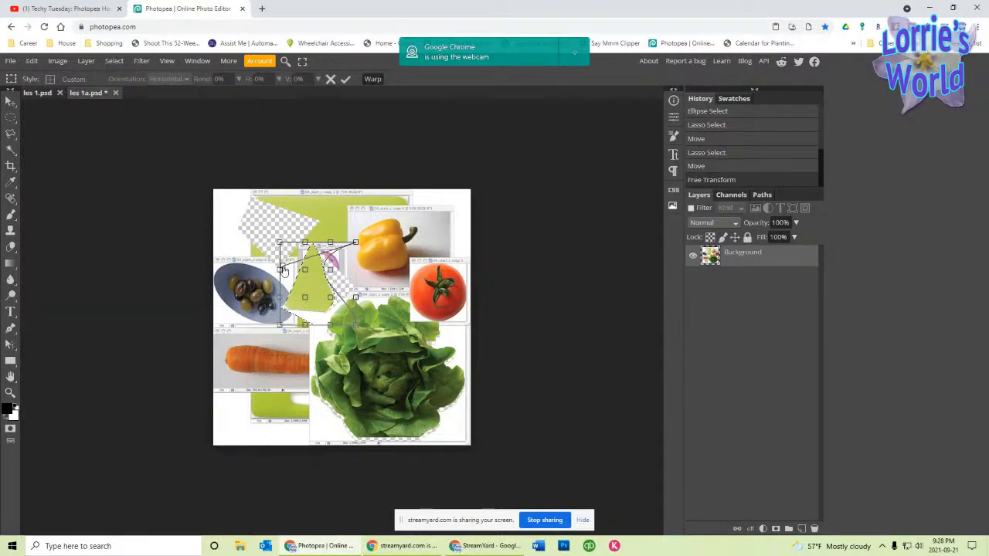
left_click_drag(278, 306, 414, 207)
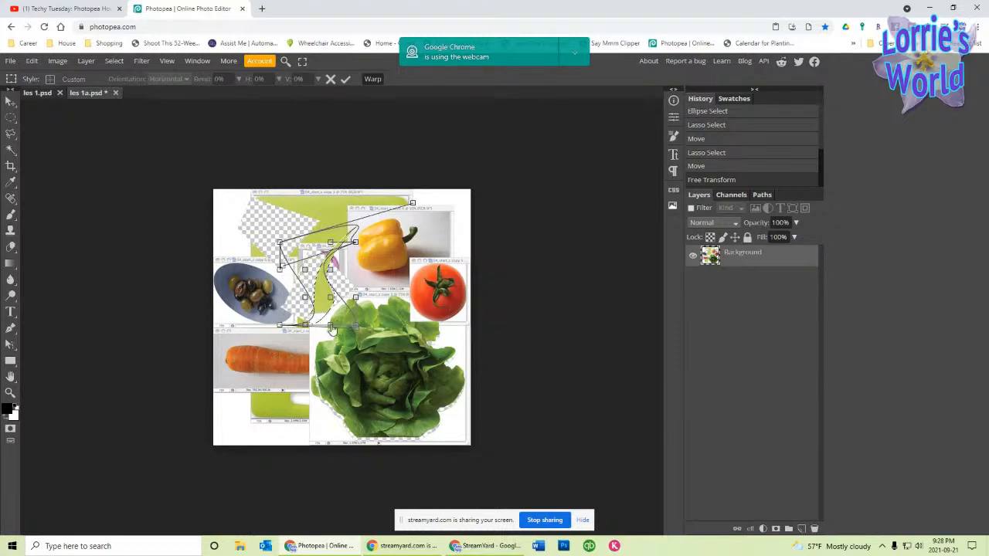
left_click_drag(356, 327, 357, 400)
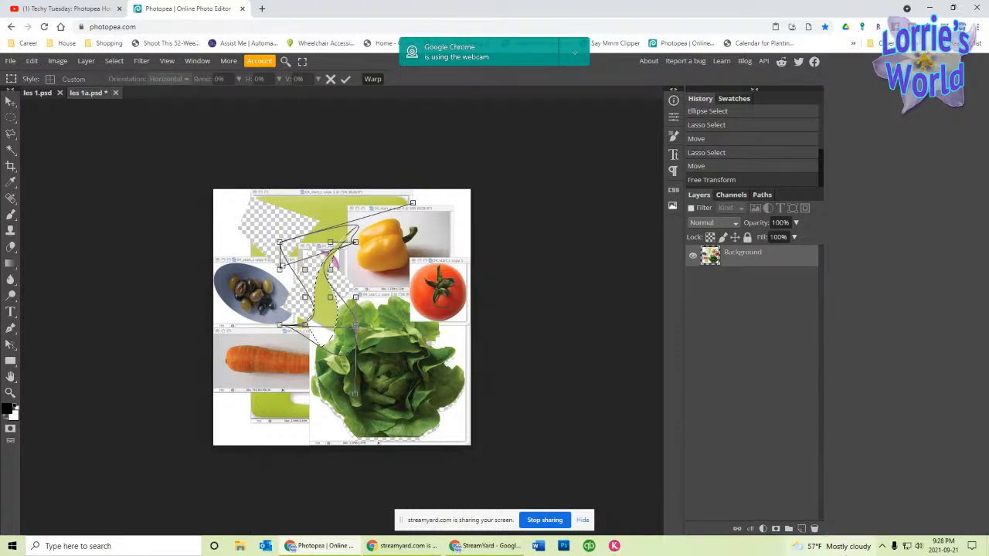
scroll(725, 154, "up", 5)
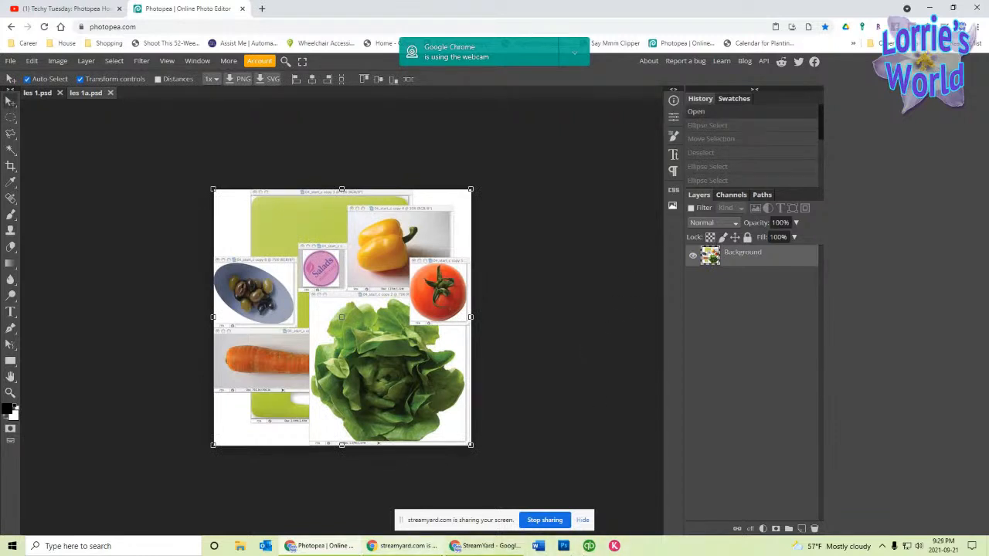
Step: Draw a freehand Lasso selection across the Salads label, yellow pepper and lettuce, and shift the selection outline slightly downward
mouse_move(410, 545)
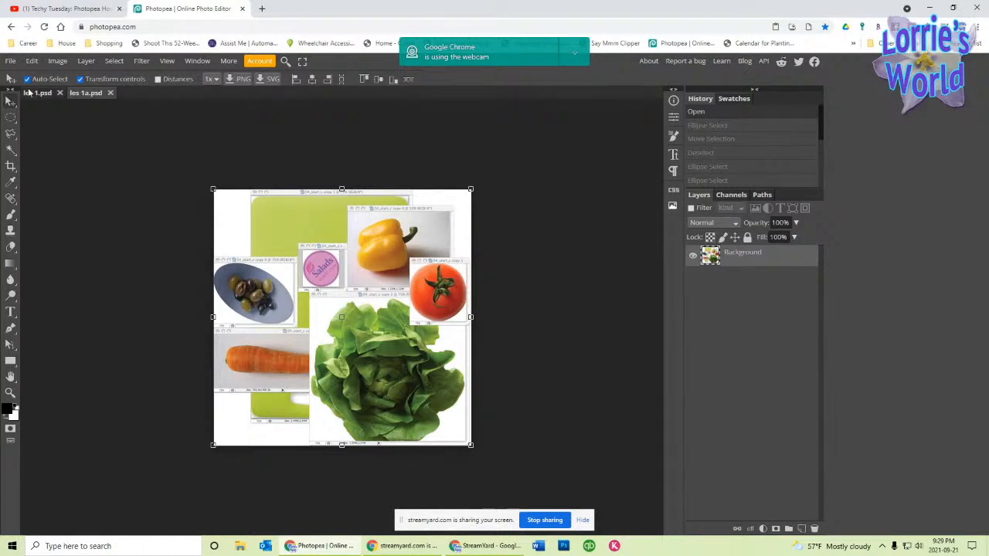
right_click(11, 134)
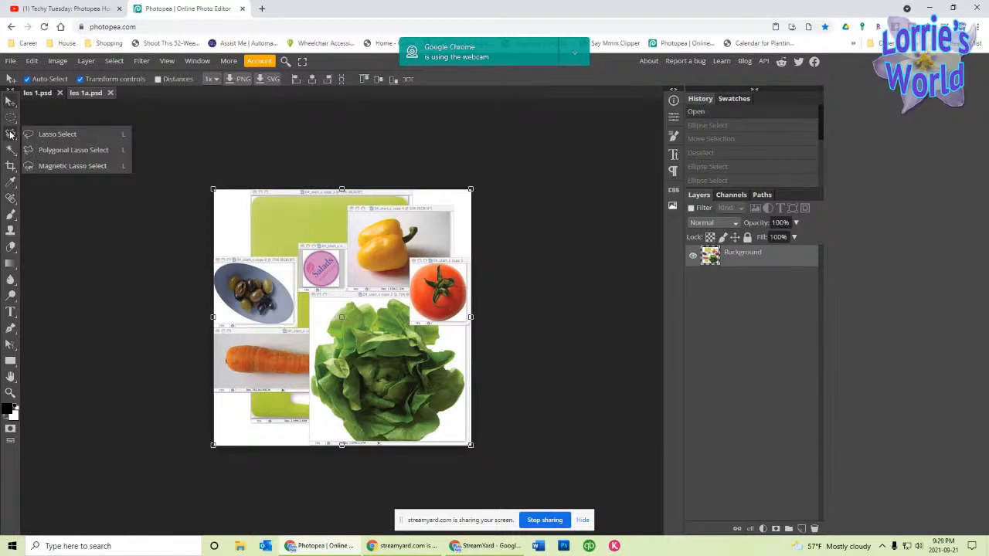
left_click(54, 135)
mouse_move(286, 235)
left_mouse_down()
mouse_move(334, 288)
mouse_move(419, 309)
mouse_move(423, 265)
mouse_move(357, 213)
mouse_move(313, 251)
mouse_move(400, 288)
mouse_move(404, 354)
mouse_move(290, 313)
mouse_move(311, 239)
mouse_move(288, 237)
left_mouse_up()
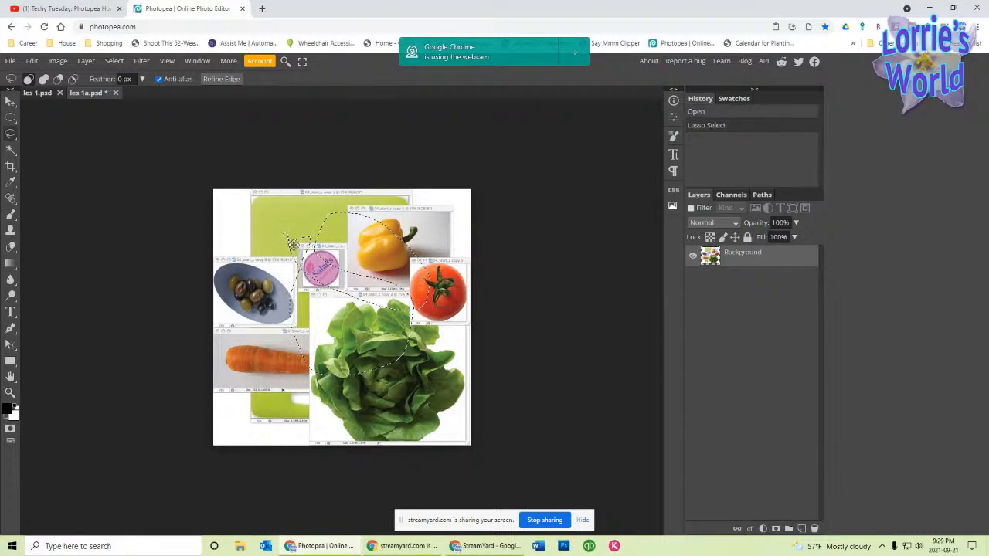
mouse_move(366, 352)
left_mouse_down()
mouse_move(300, 390)
mouse_move(364, 341)
mouse_move(382, 357)
mouse_move(326, 345)
mouse_move(363, 332)
mouse_move(372, 371)
left_mouse_up()
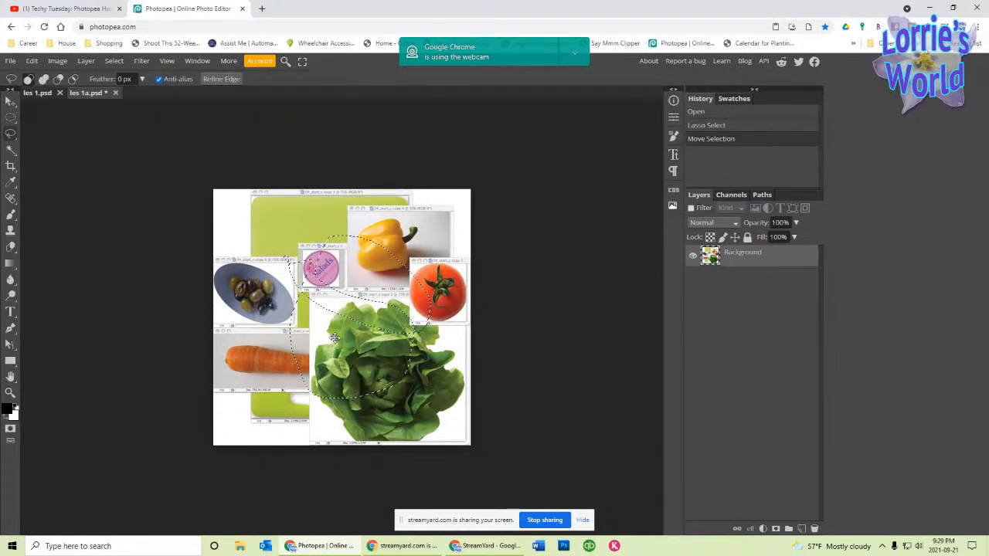
mouse_move(332, 339)
left_mouse_down()
mouse_move(313, 344)
mouse_move(326, 356)
mouse_move(340, 343)
mouse_move(334, 352)
mouse_move(350, 362)
mouse_move(315, 340)
mouse_move(327, 338)
left_mouse_up()
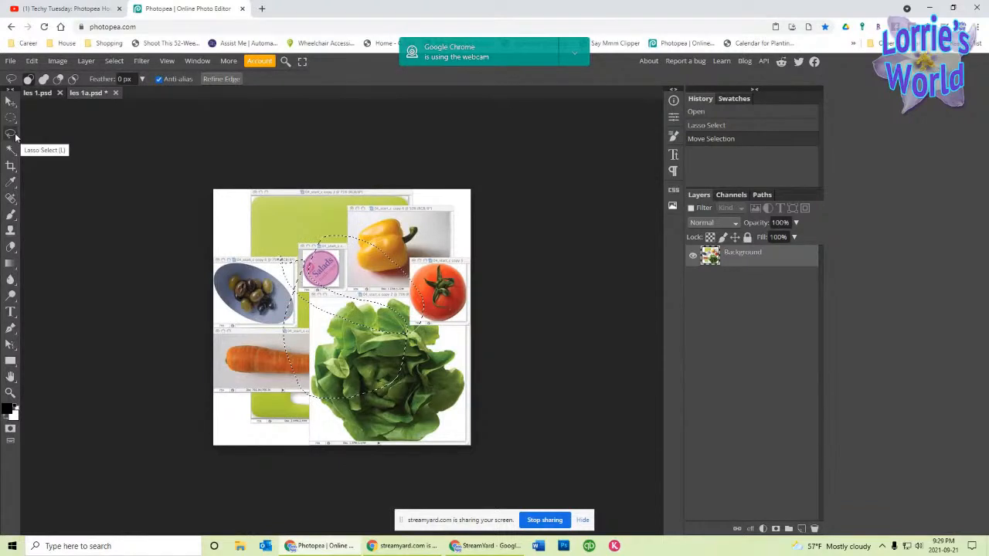
Step: Shift the whole image down slightly with the Move tool, and move the lassoed area up and to the right
left_click(9, 102)
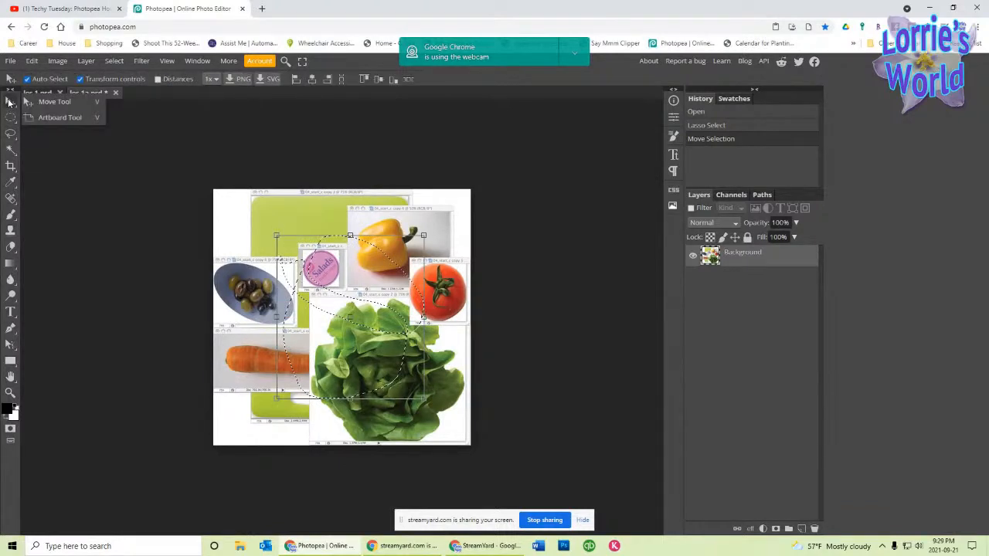
left_click(68, 100)
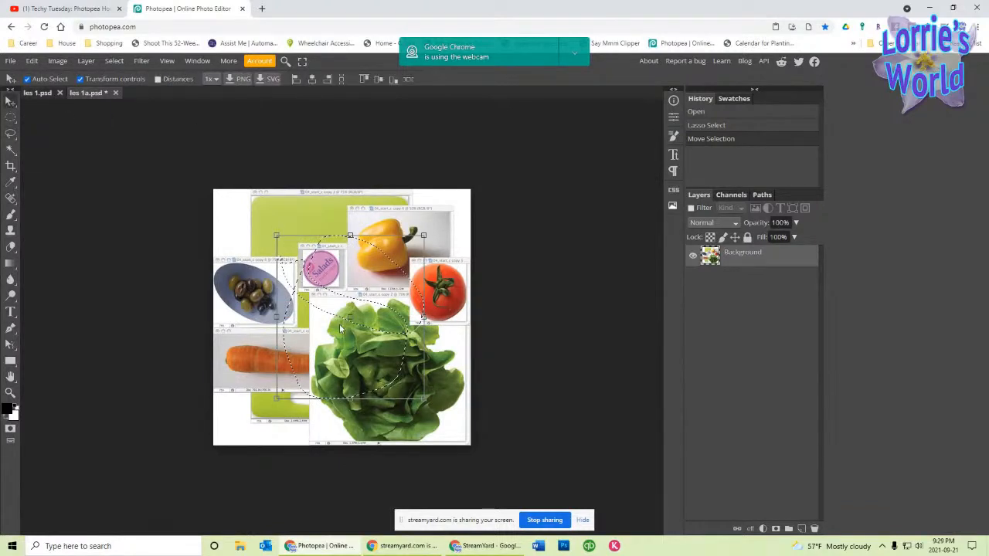
mouse_move(340, 328)
left_mouse_down()
mouse_move(348, 326)
mouse_move(319, 335)
mouse_move(358, 330)
left_mouse_up()
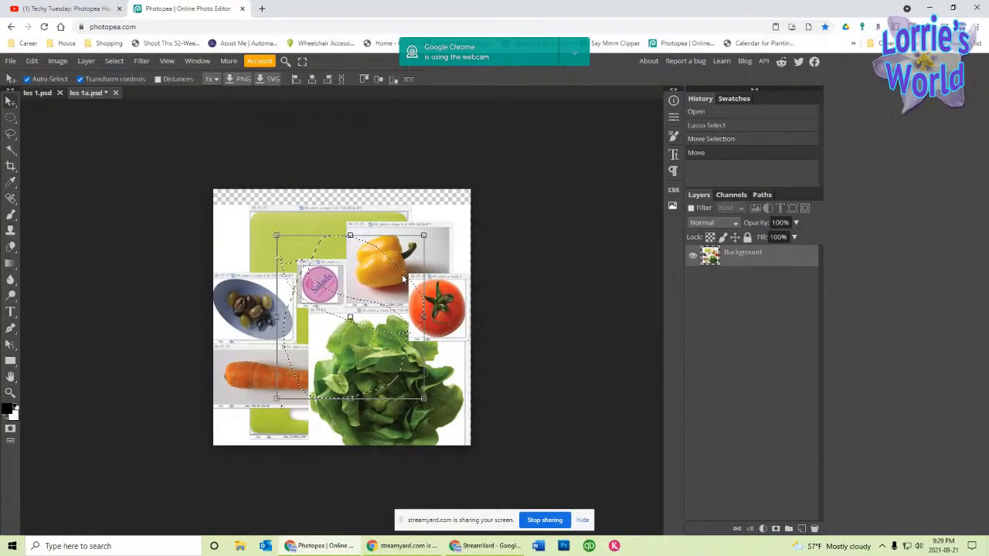
left_click_drag(357, 252, 375, 222)
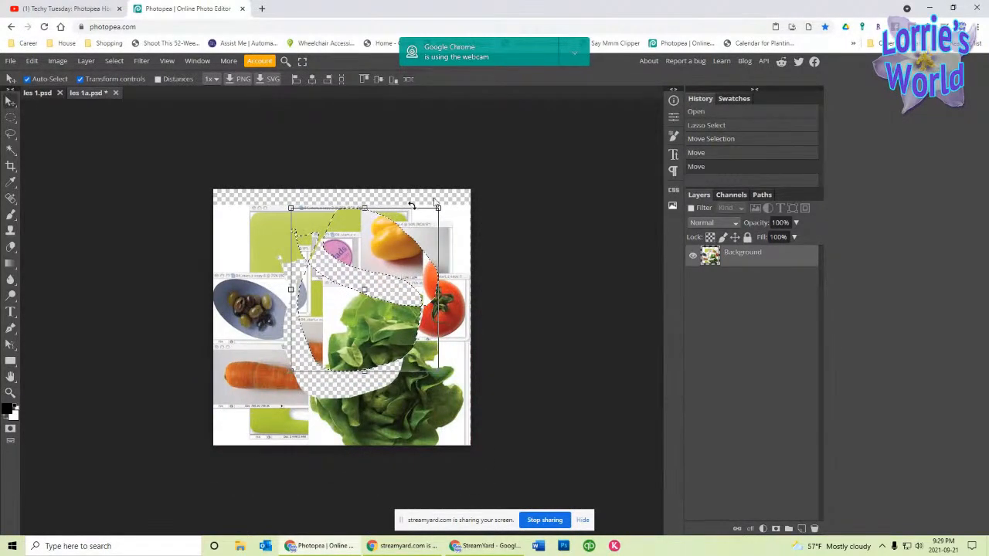
Step: Rotate the lassoed piece to 57.9° while repositioning it toward the olive dish, and restore the image to its opened state
left_click_drag(455, 196, 464, 313)
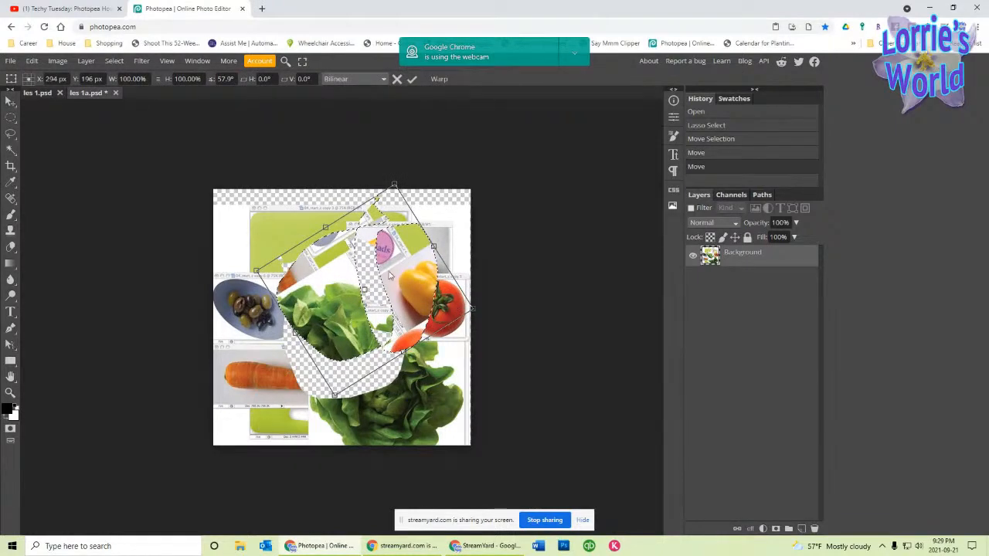
left_click_drag(391, 275, 358, 283)
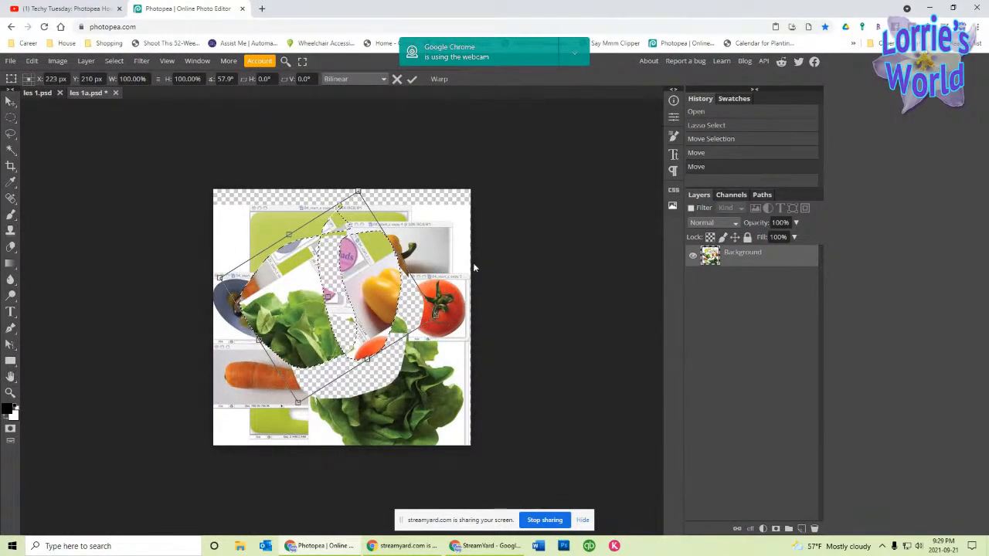
left_click(720, 114)
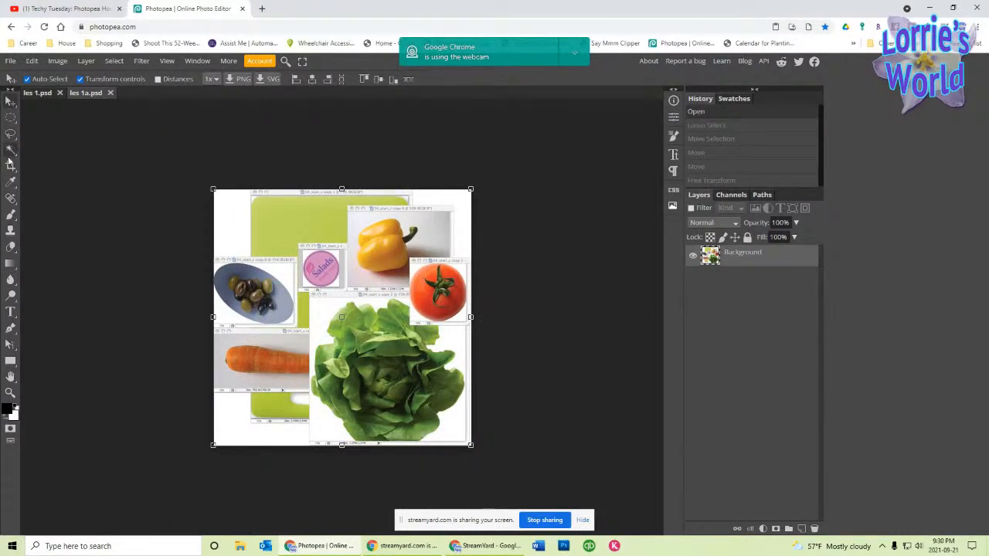
Step: Look at the selection tools grouped with the Magic Wand
right_click(11, 153)
left_click(10, 154)
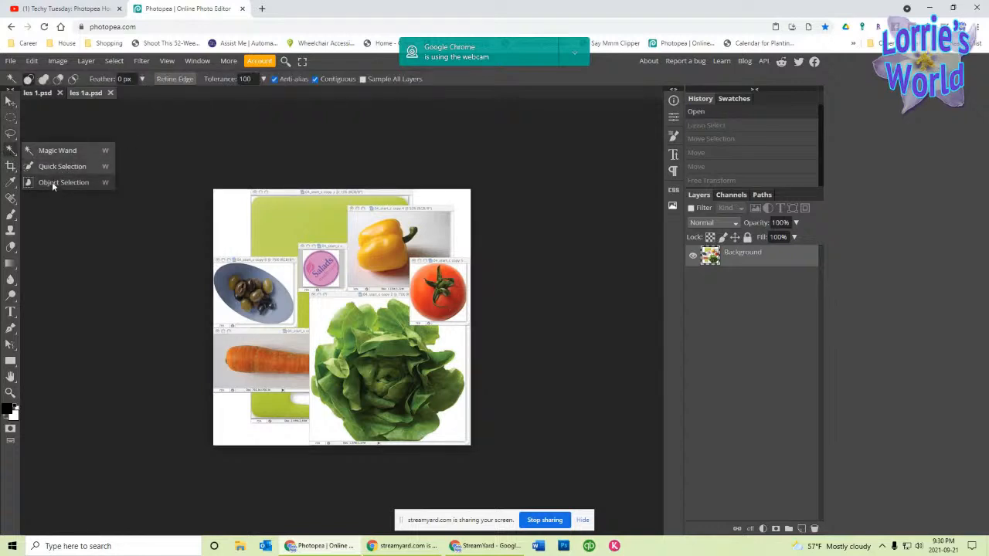
left_click(185, 145)
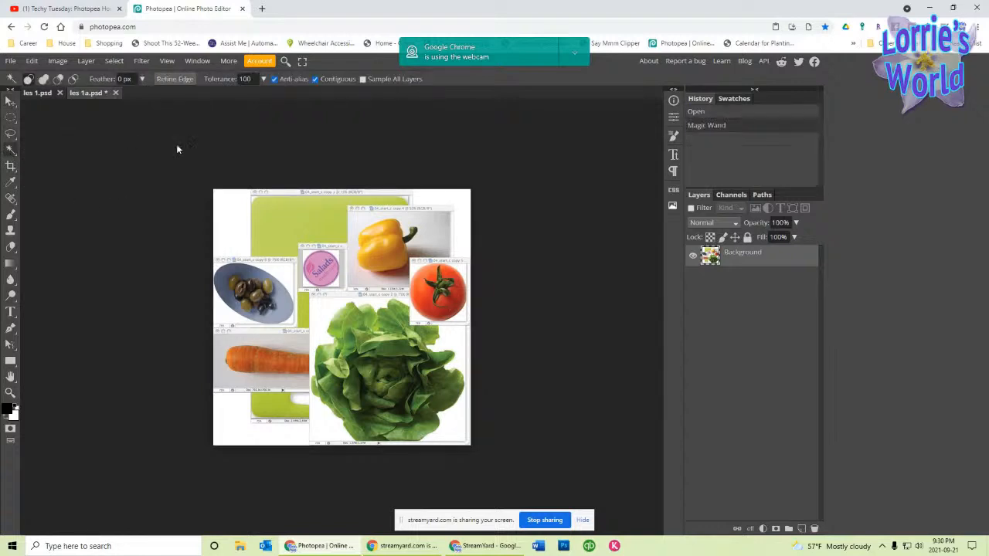
Step: Draw a Rectangle Select selection from the green cutting board's upper-left corner down across the pepper to the middle of the lettuce
right_click(10, 117)
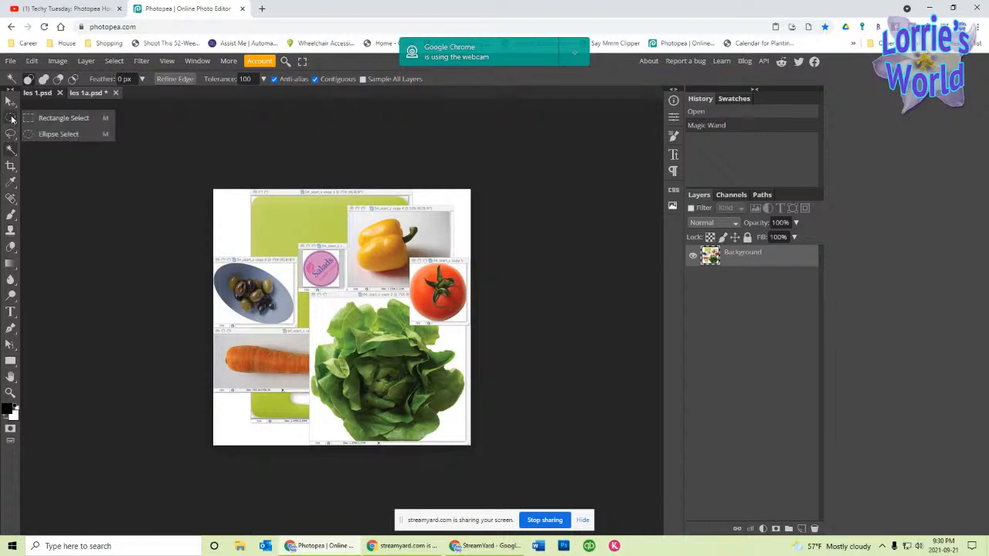
left_click(63, 119)
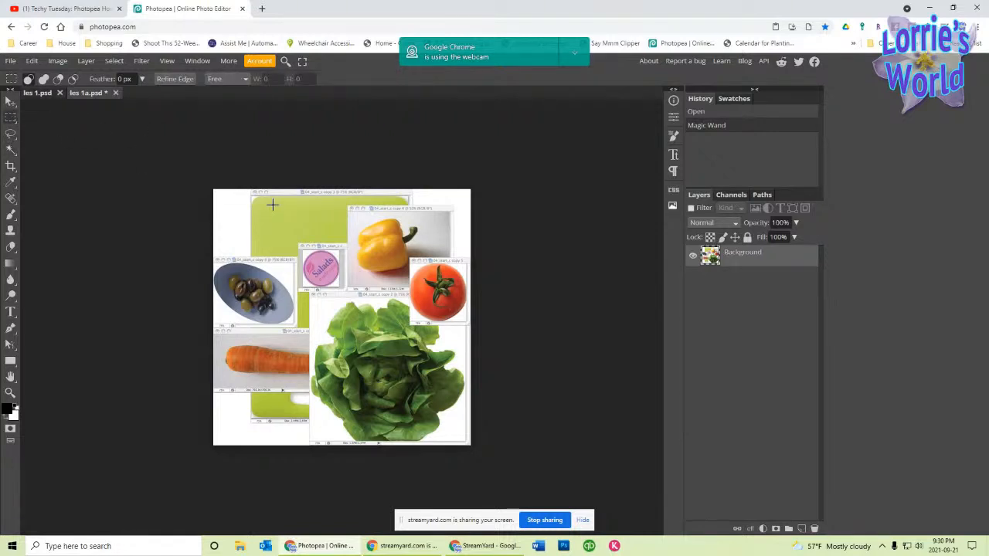
left_click_drag(250, 199, 408, 349)
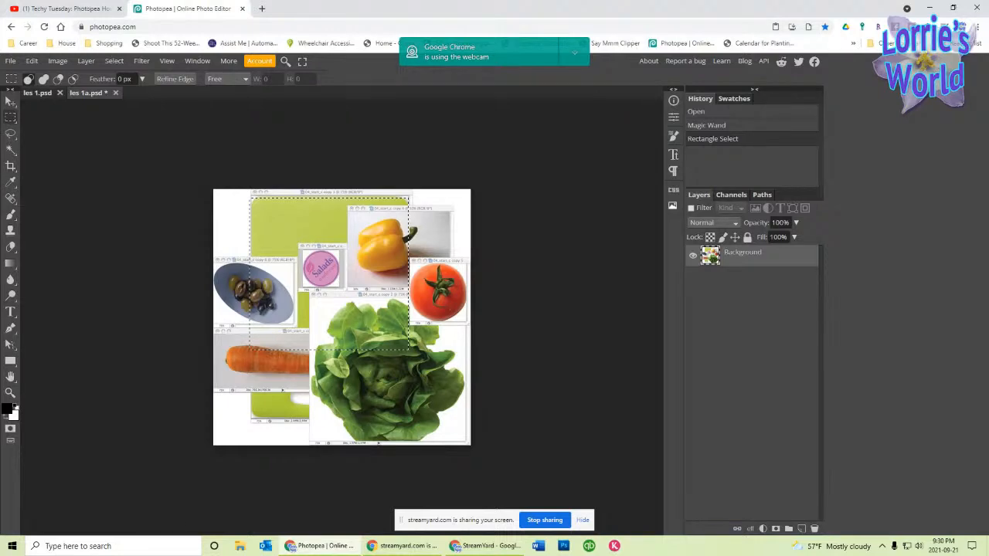
Step: Switch to the StreamYard broadcast studio and set the layout to the single camera view
left_click_drag(988, 58, 307, 51)
double_click(306, 51)
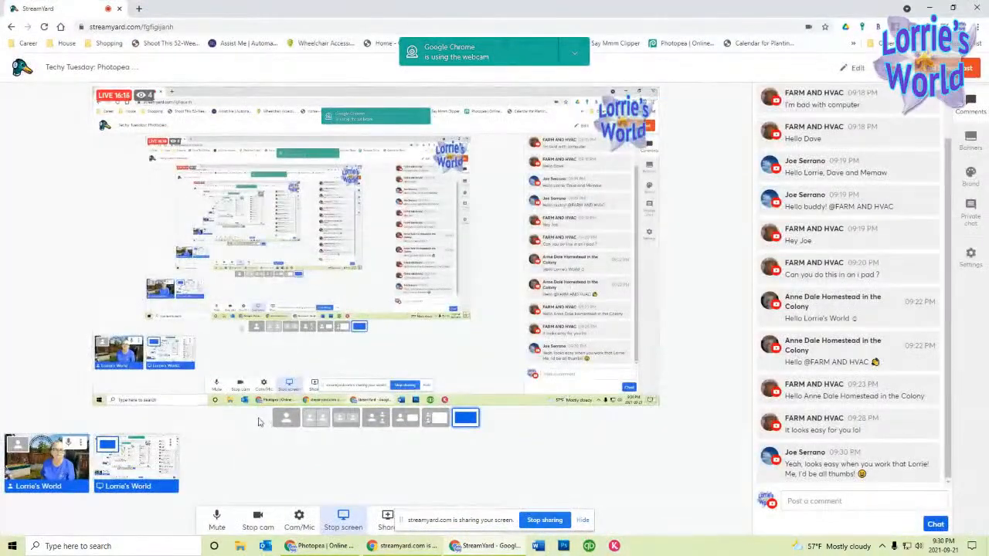
left_click(286, 418)
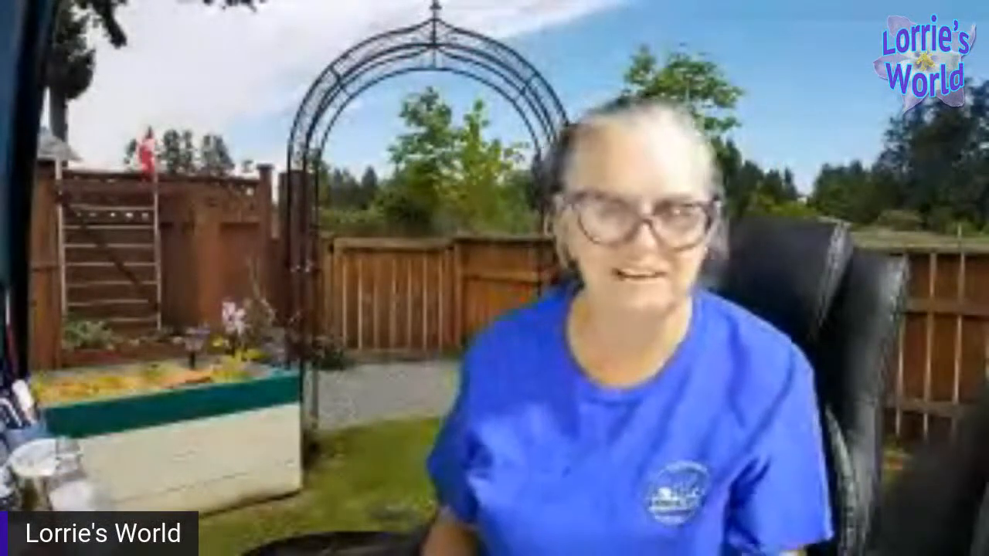